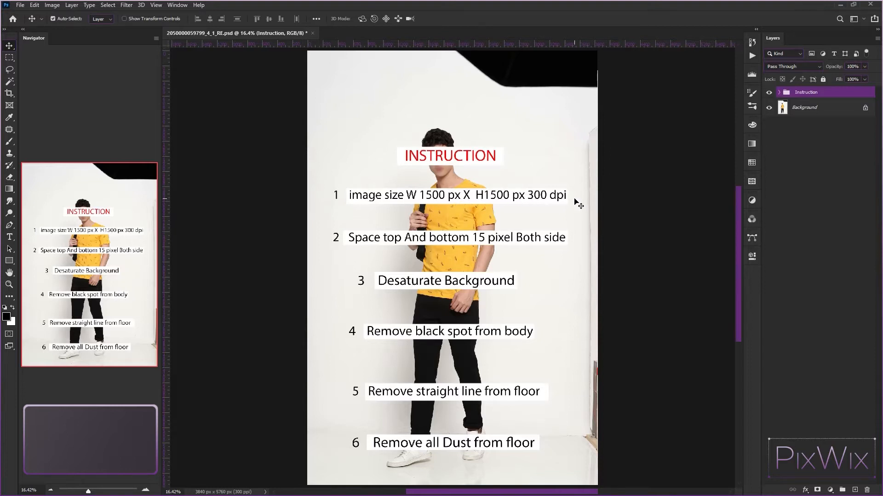
Hide the Instruction layer group so that only the photo shows
{"action": "left_click", "coordinate": [837, 108]}
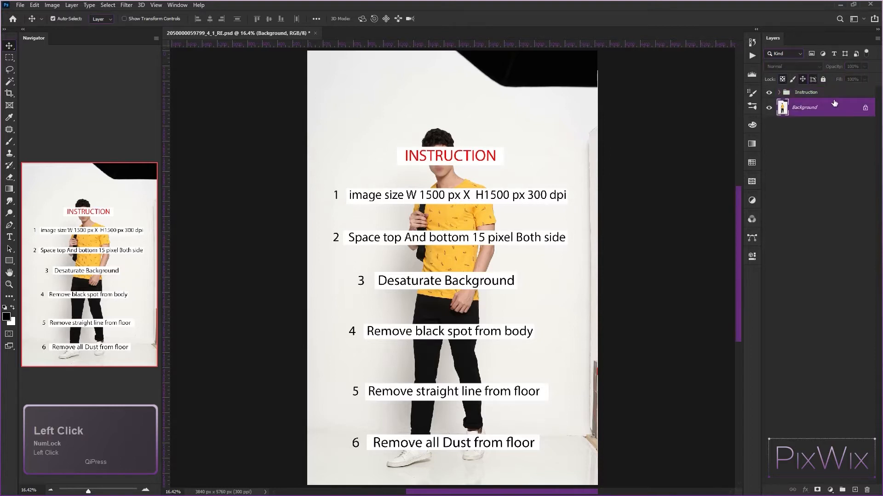
{"action": "left_click", "coordinate": [830, 94]}
{"action": "left_click", "coordinate": [769, 93]}
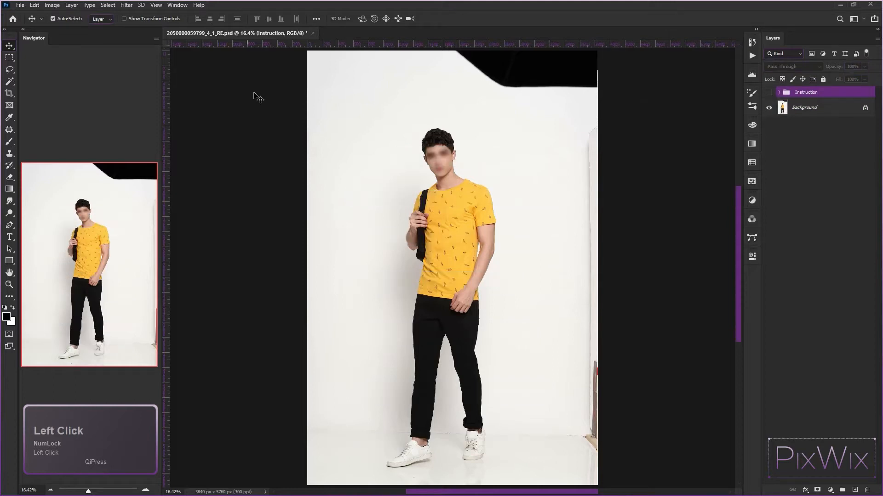
Set up the Crop tool for a width of 1500 px, a height of 1500 px and a resolution of 300 px/in
{"action": "left_click", "coordinate": [12, 96]}
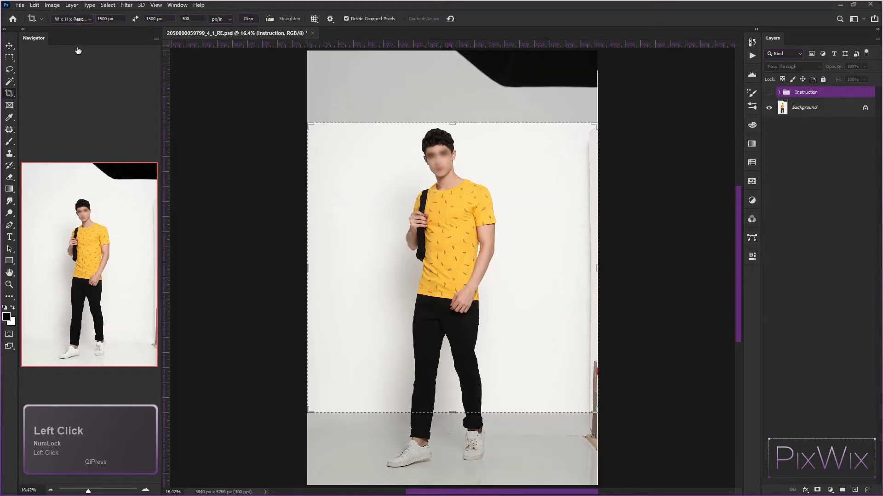
{"action": "left_click", "coordinate": [81, 17]}
{"action": "left_click", "coordinate": [85, 127]}
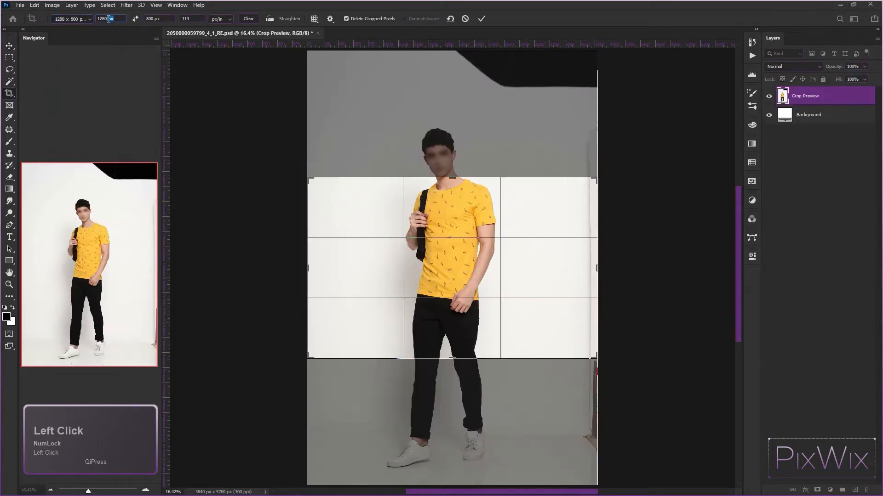
{"action": "type", "text": "1500"}
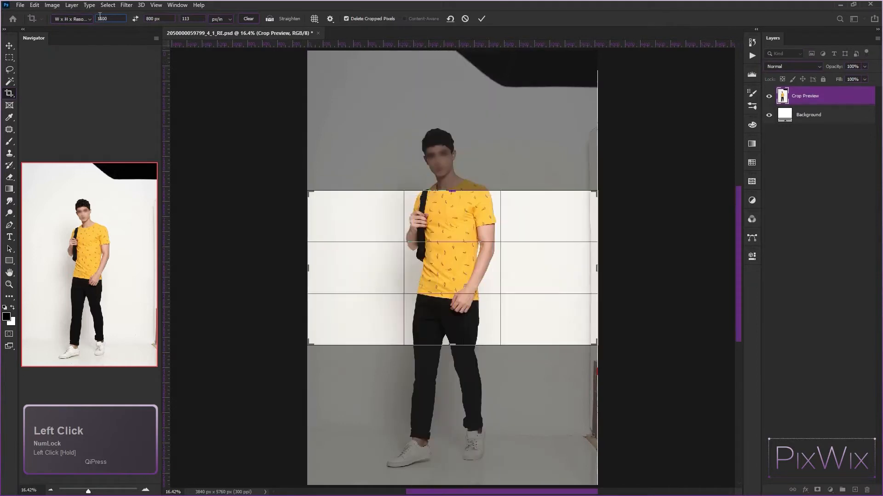
{"action": "left_click", "coordinate": [165, 18]}
{"action": "type", "text": "1500"}
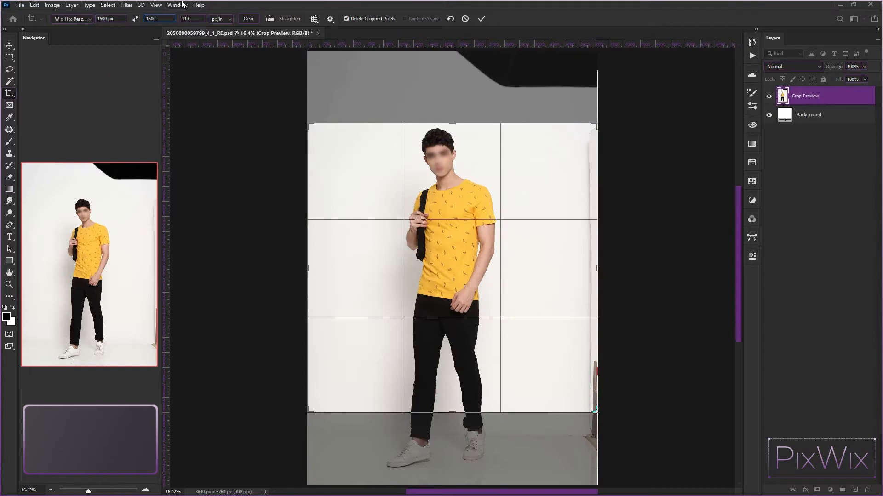
{"action": "left_click", "coordinate": [193, 18]}
{"action": "type", "text": "300"}
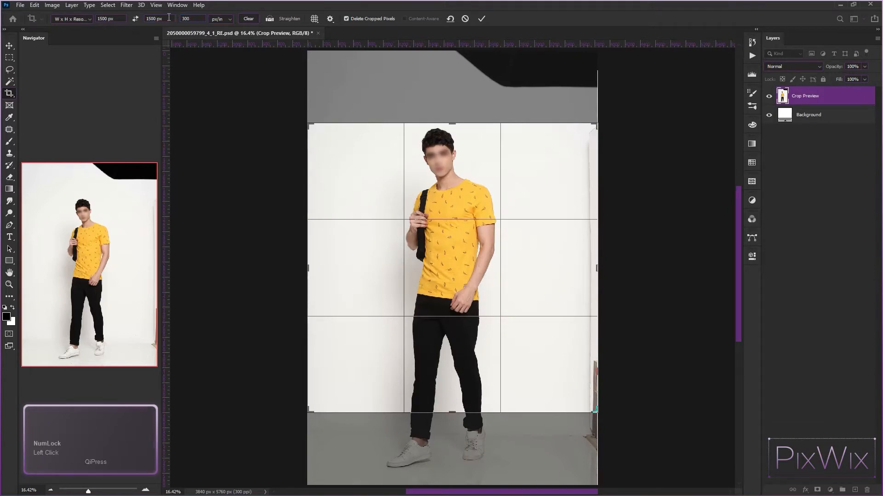
Fit the square crop frame around the whole model from hair to shoes, nudge it into position and apply the crop
{"action": "scroll", "coordinate": [451, 435], "scroll_direction": "up", "scroll_amount": 1}
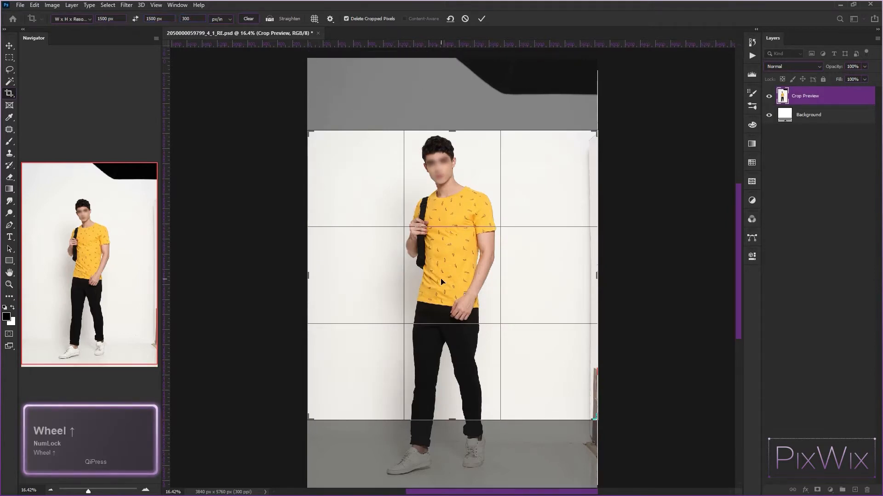
{"action": "left_click_drag", "start_coordinate": [452, 421], "coordinate": [454, 452]}
{"action": "left_click_drag", "start_coordinate": [452, 97], "coordinate": [452, 95]}
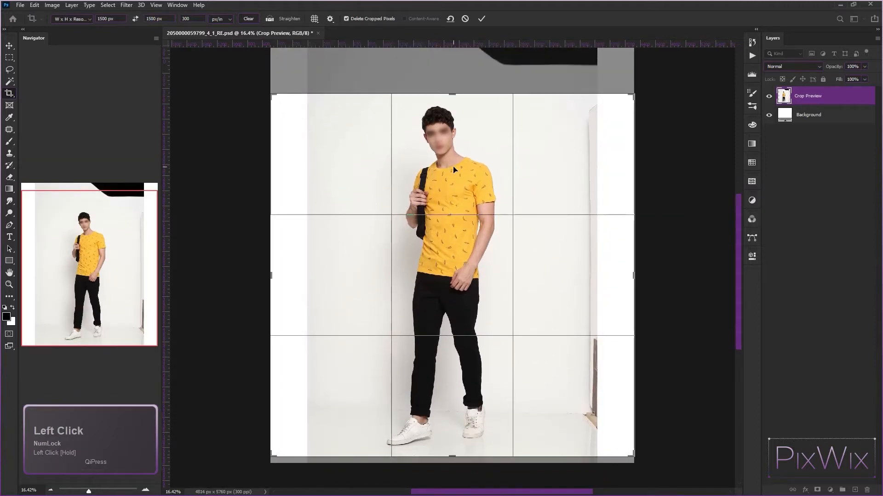
{"action": "key", "text": "Right"}
{"action": "key", "text": "Right"}
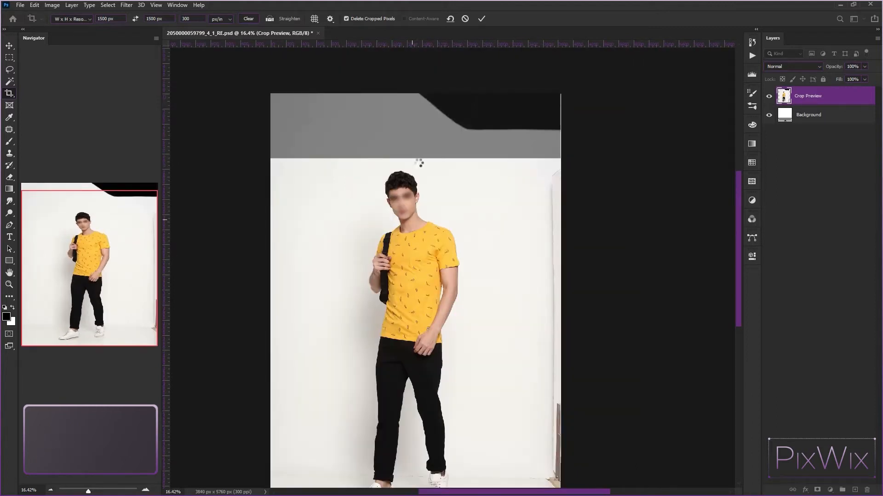
{"action": "key", "text": "Return"}
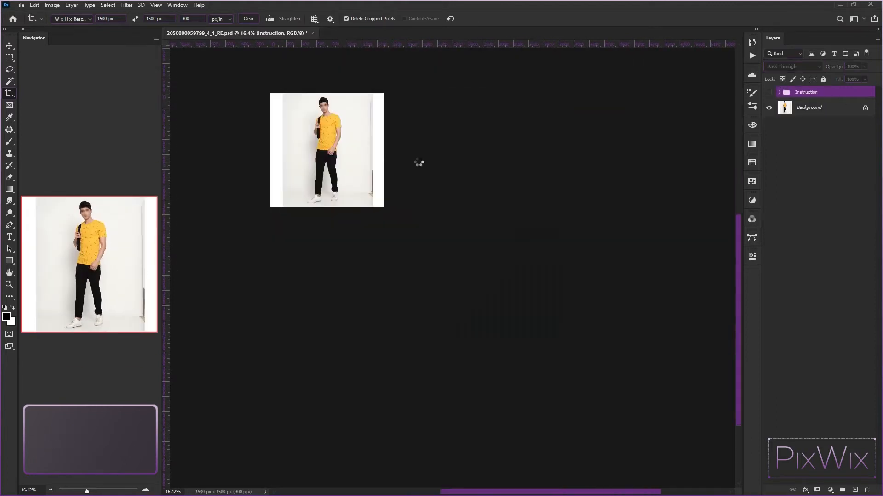
Select the right-hand strip of the Background layer beside the model and stretch it outward until wall and floor fill the canvas edge
{"action": "left_click", "coordinate": [784, 110], "text": "alt"}
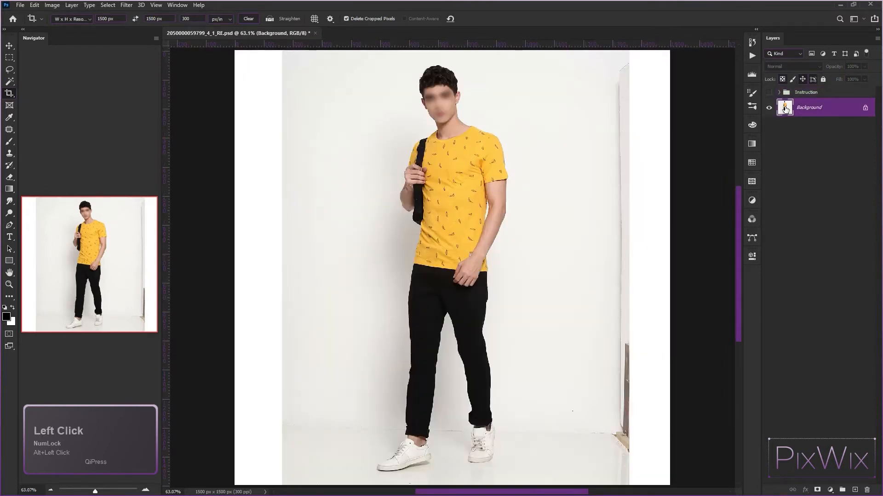
{"action": "left_click", "coordinate": [9, 58]}
{"action": "scroll", "coordinate": [339, 148], "scroll_direction": "down", "scroll_amount": 1, "text": "alt"}
{"action": "scroll", "coordinate": [338, 148], "scroll_direction": "down", "scroll_amount": 2}
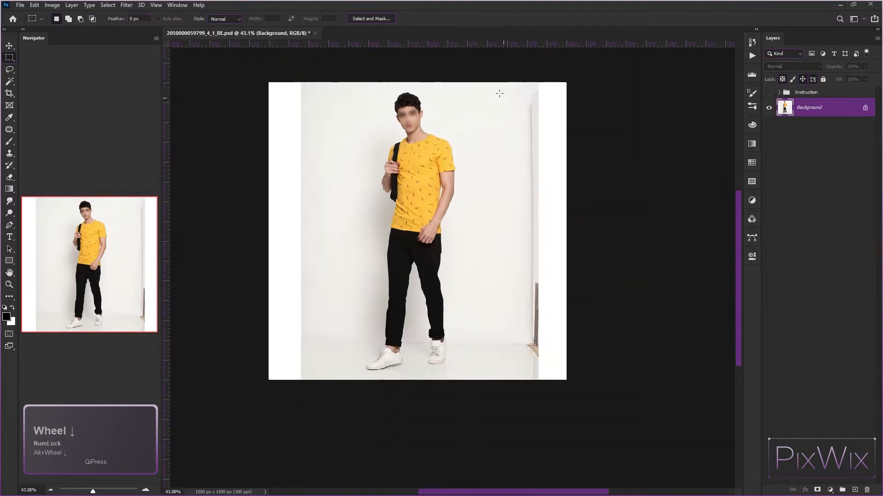
{"action": "left_click_drag", "start_coordinate": [492, 74], "coordinate": [577, 384]}
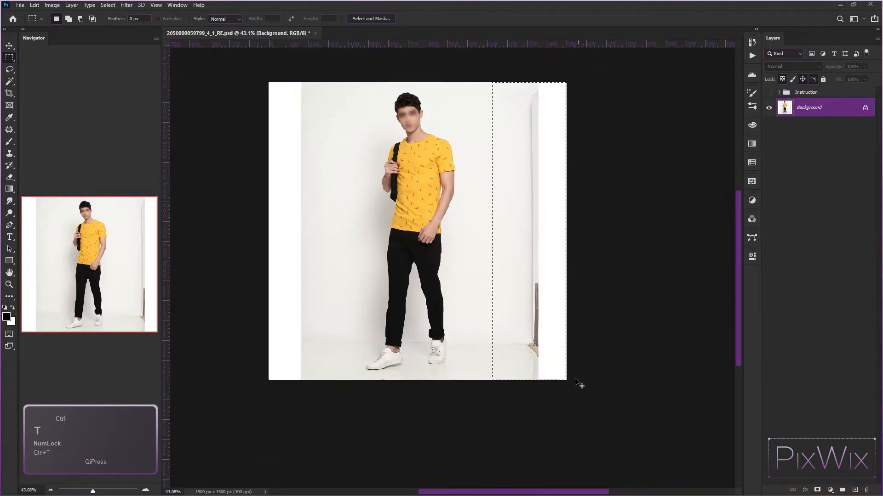
{"action": "key", "text": "ctrl+t"}
{"action": "left_click_drag", "start_coordinate": [566, 232], "coordinate": [664, 231]}
{"action": "key", "text": "Return"}
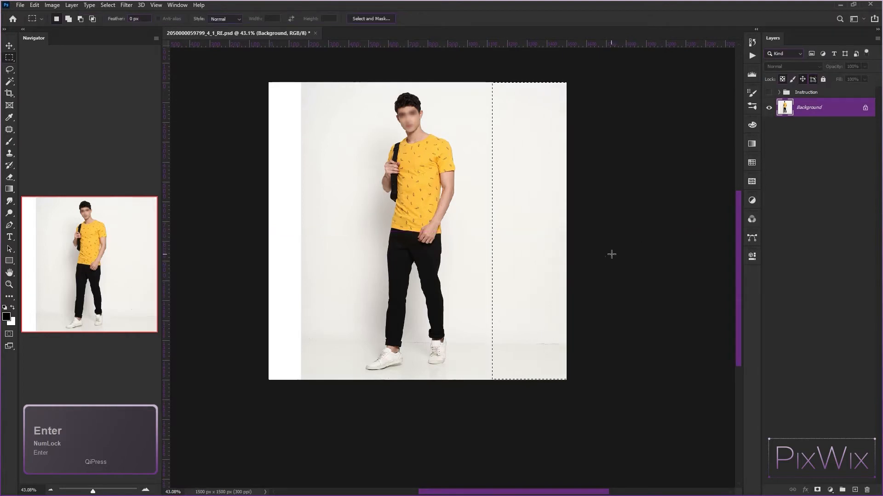
{"action": "key", "text": "ctrl+d"}
Select the left-hand strip of the photo at full height and stretch it outward to cover the blank white margin
{"action": "left_click_drag", "start_coordinate": [256, 74], "coordinate": [267, 138]}
{"action": "left_click", "coordinate": [414, 191]}
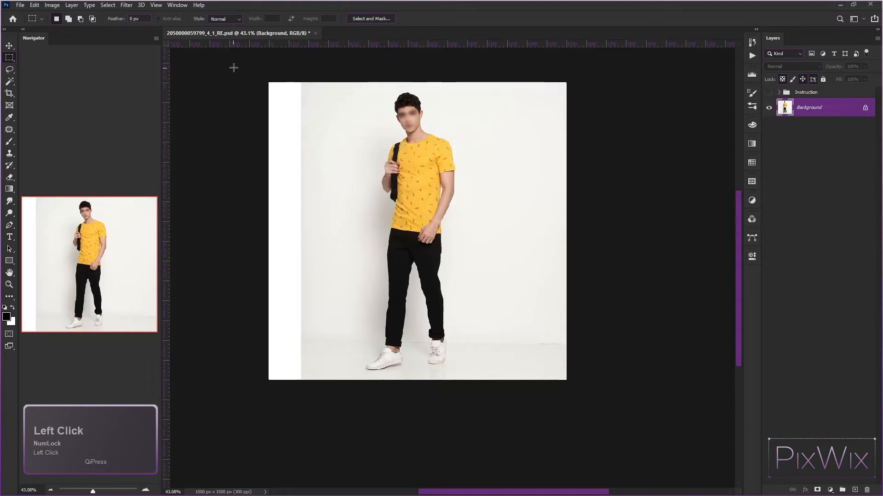
{"action": "left_click_drag", "start_coordinate": [251, 81], "coordinate": [326, 380]}
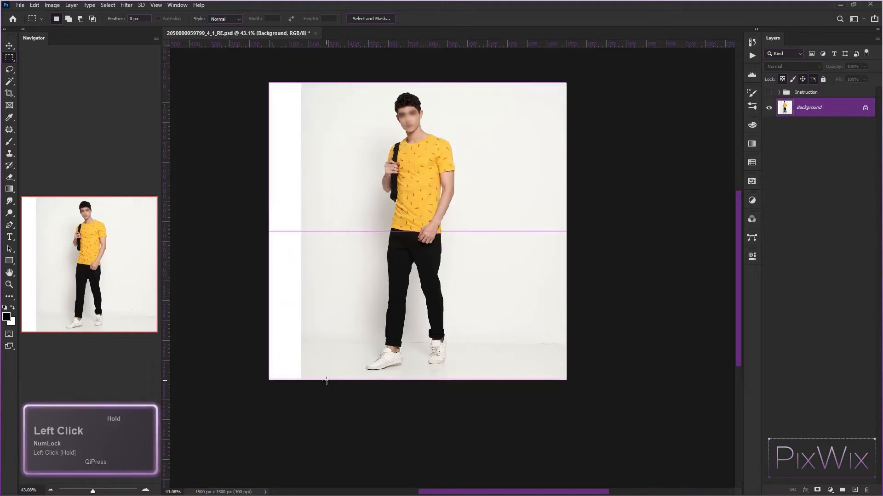
{"action": "key", "text": "ctrl+t"}
{"action": "left_click_drag", "start_coordinate": [272, 232], "coordinate": [200, 220]}
{"action": "key", "text": "Return"}
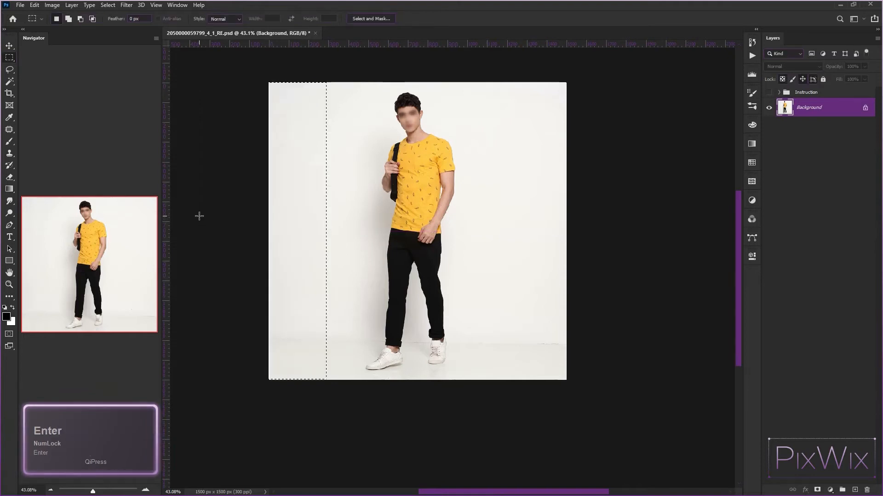
{"action": "key", "text": "ctrl+d"}
Duplicate the Background layer, name the copy Duplicate and hide the original
{"action": "left_click", "coordinate": [781, 111], "text": "alt"}
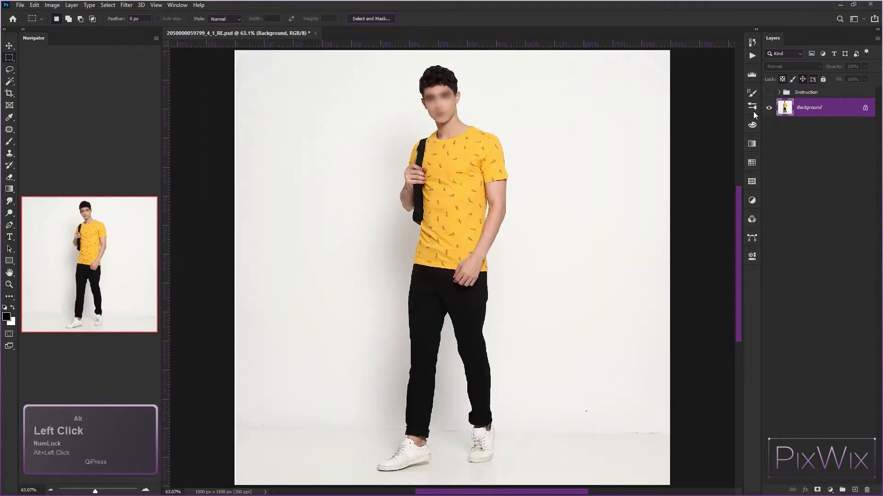
{"action": "scroll", "coordinate": [484, 155], "scroll_direction": "down", "scroll_amount": 1}
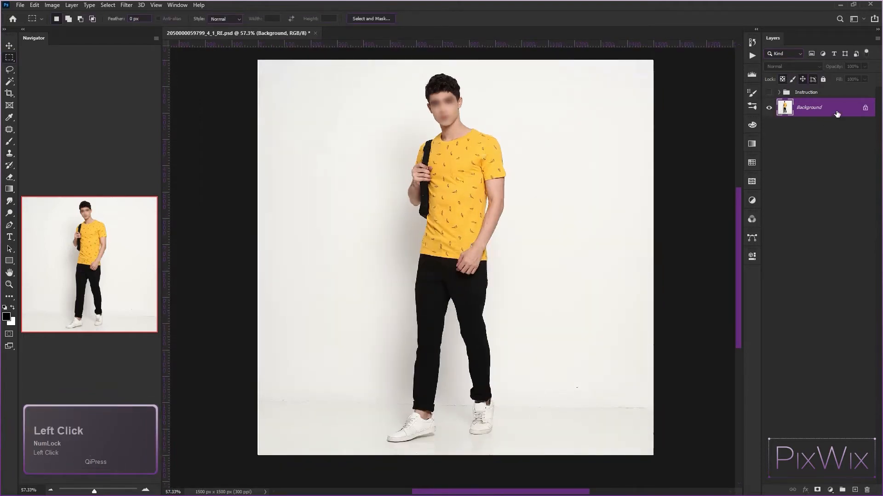
{"action": "key", "text": "ctrl+j"}
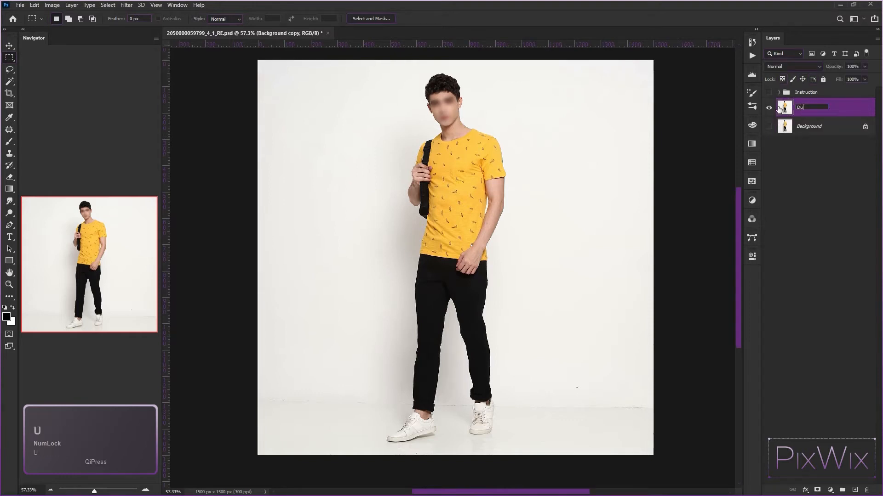
{"action": "key", "text": "Return"}
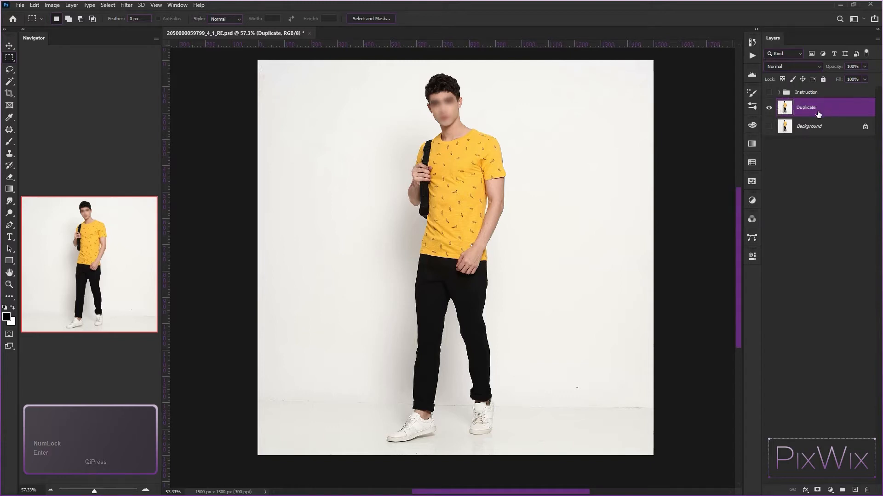
Show the Instruction group to review the task list, hide it again and make the Duplicate layer active
{"action": "left_click", "coordinate": [787, 130], "text": "alt"}
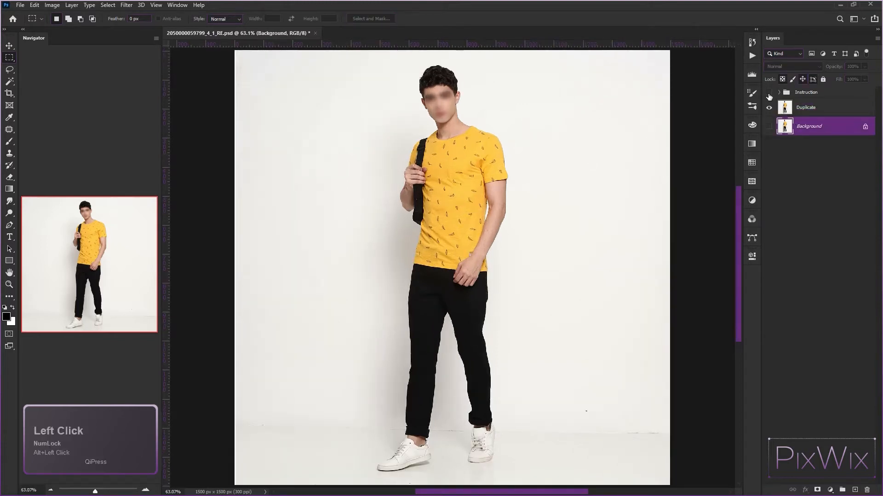
{"action": "left_click", "coordinate": [768, 93]}
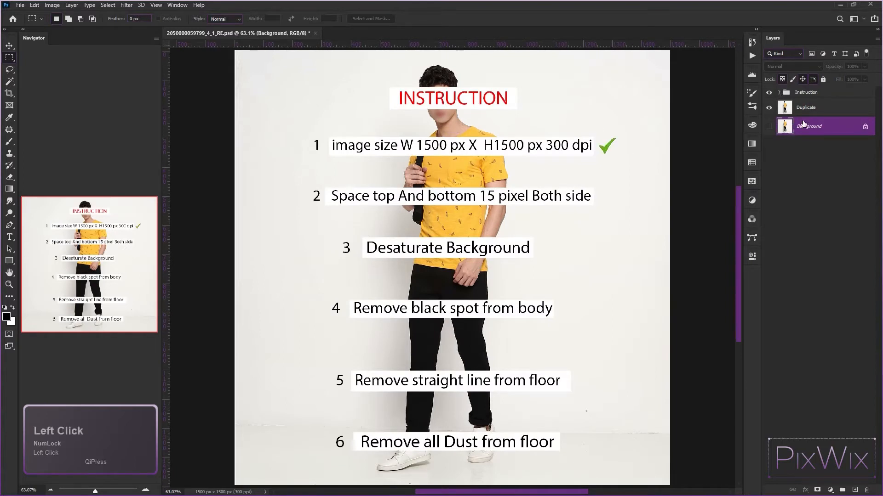
{"action": "left_click", "coordinate": [825, 111]}
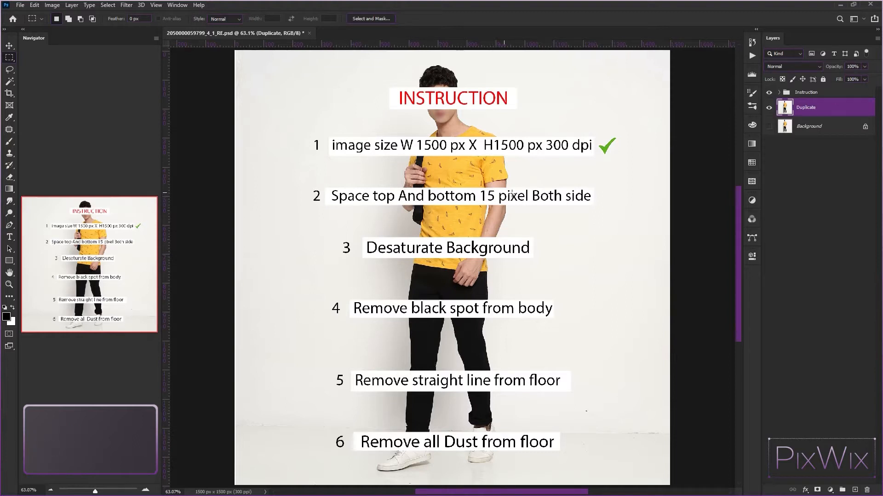
{"action": "left_click", "coordinate": [769, 93]}
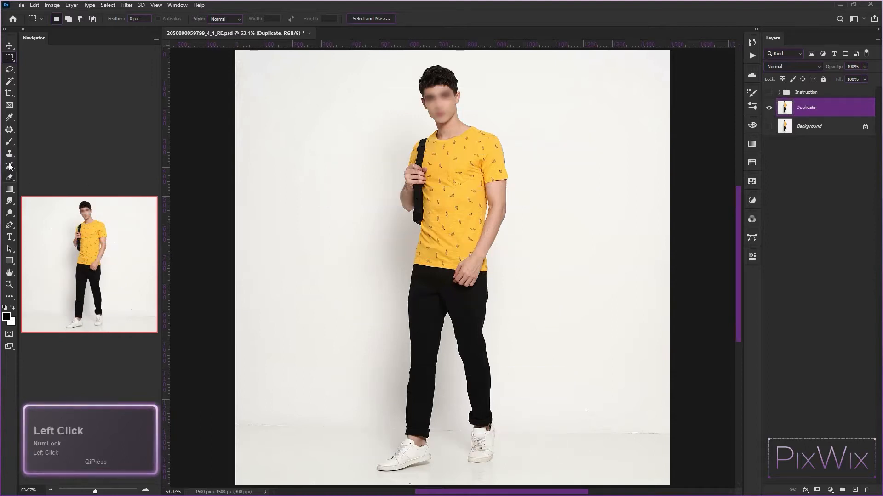
Create a black 15 x 15 px rectangle shape above the Duplicate layer
{"action": "left_click", "coordinate": [8, 261]}
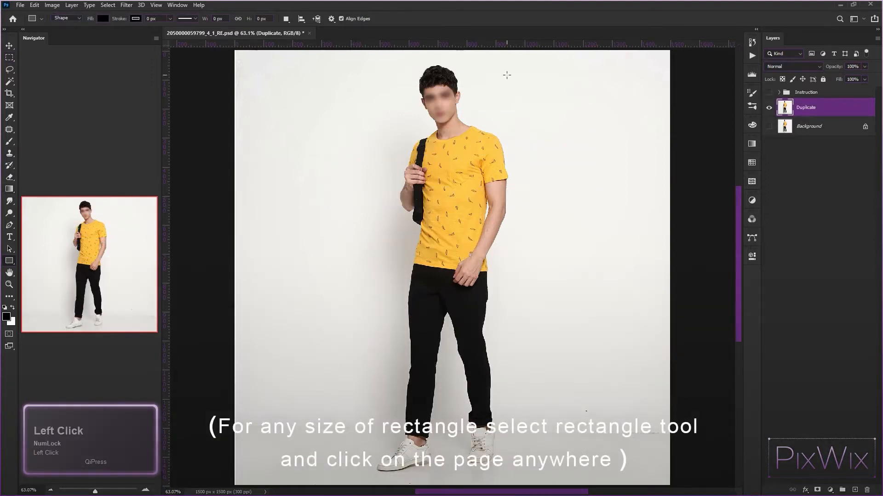
{"action": "left_click", "coordinate": [545, 134]}
{"action": "type", "text": "15"}
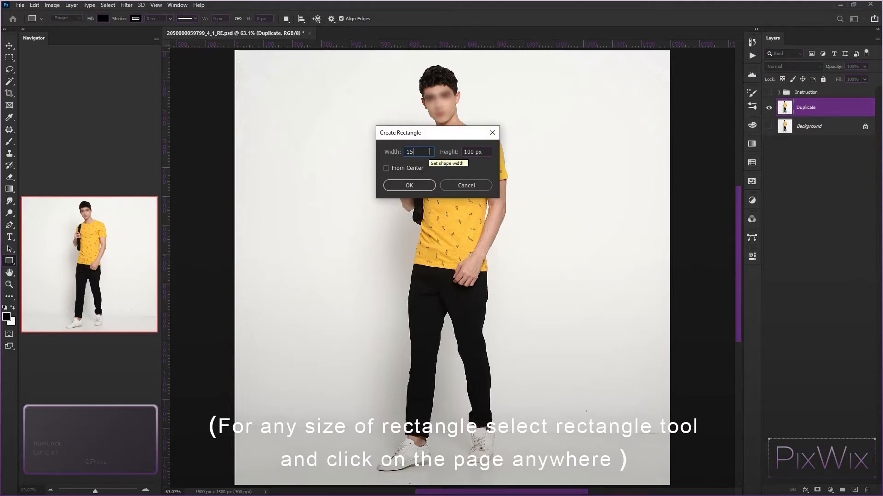
{"action": "left_click", "coordinate": [479, 152]}
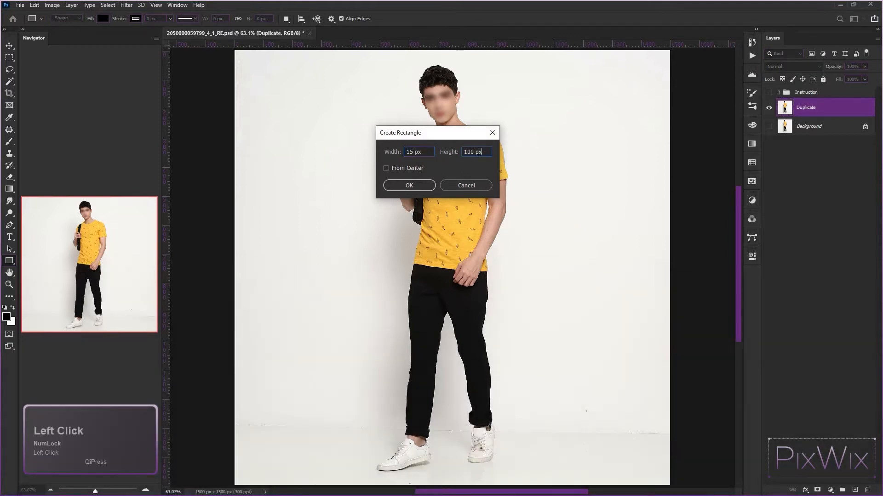
{"action": "key", "text": "Return"}
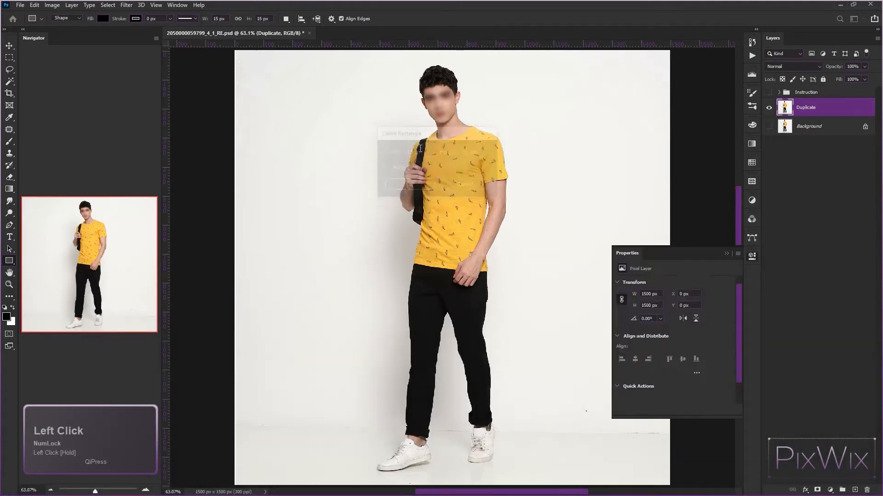
{"action": "left_click", "coordinate": [727, 253]}
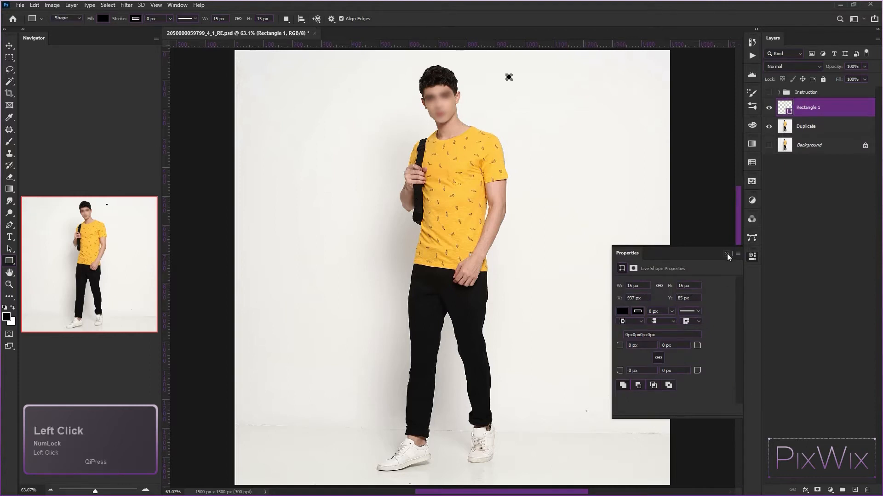
Move the small square flush against the canvas's top edge and place a horizontal guide along its lower side
{"action": "key", "text": "space"}
{"action": "left_click_drag", "start_coordinate": [444, 102], "coordinate": [444, 232]}
{"action": "scroll", "coordinate": [550, 208], "scroll_direction": "up", "scroll_amount": 5}
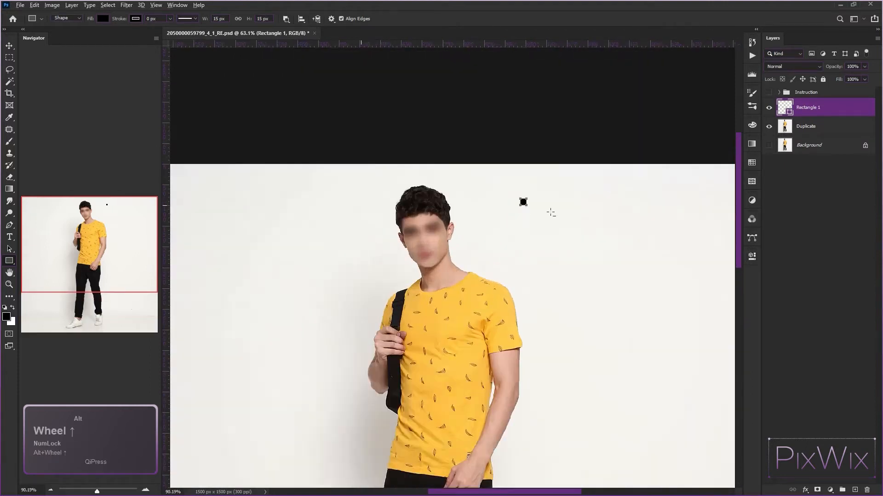
{"action": "left_click", "coordinate": [9, 46]}
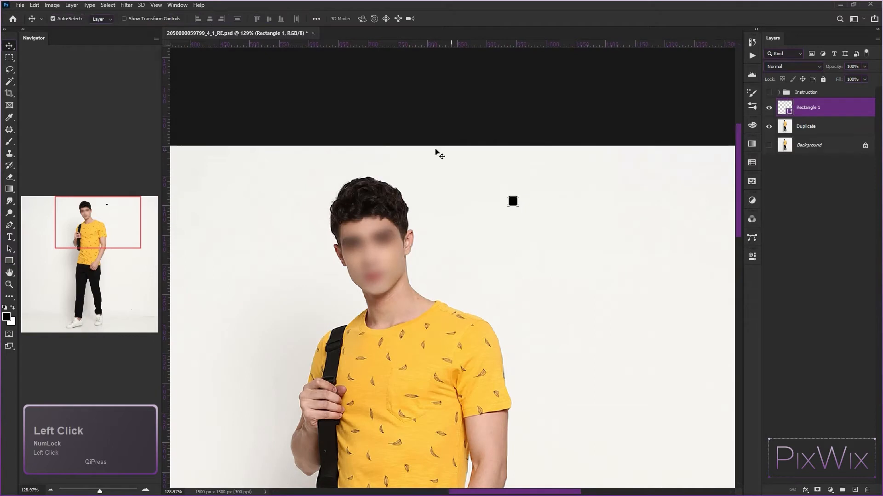
{"action": "left_click_drag", "start_coordinate": [514, 202], "coordinate": [421, 87]}
{"action": "left_click_drag", "start_coordinate": [428, 47], "coordinate": [429, 66]}
{"action": "left_click_drag", "start_coordinate": [435, 148], "coordinate": [436, 155]}
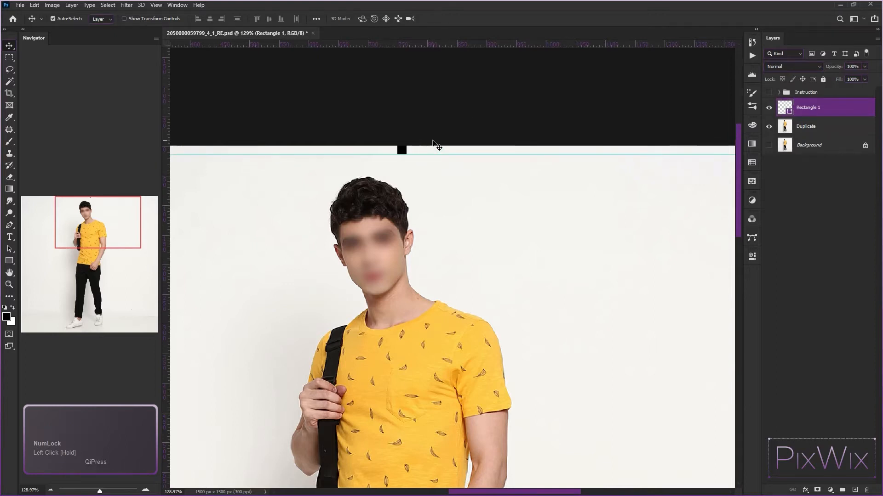
Create a second black 15 x 15 px rectangle shape on the floor area near the model's shoes
{"action": "scroll", "coordinate": [437, 147], "scroll_direction": "down", "scroll_amount": 3}
{"action": "key", "text": "space"}
{"action": "left_click_drag", "start_coordinate": [433, 145], "coordinate": [441, 32]}
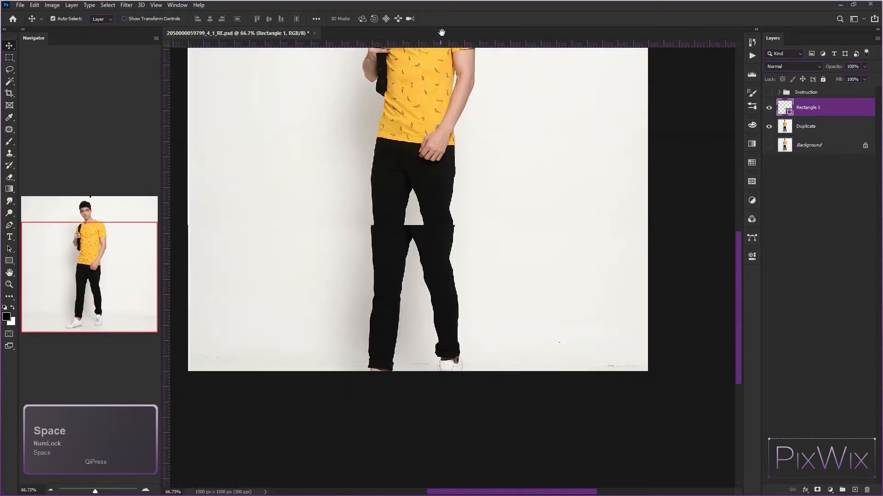
{"action": "scroll", "coordinate": [432, 303], "scroll_direction": "up", "scroll_amount": 3}
{"action": "left_click", "coordinate": [9, 260]}
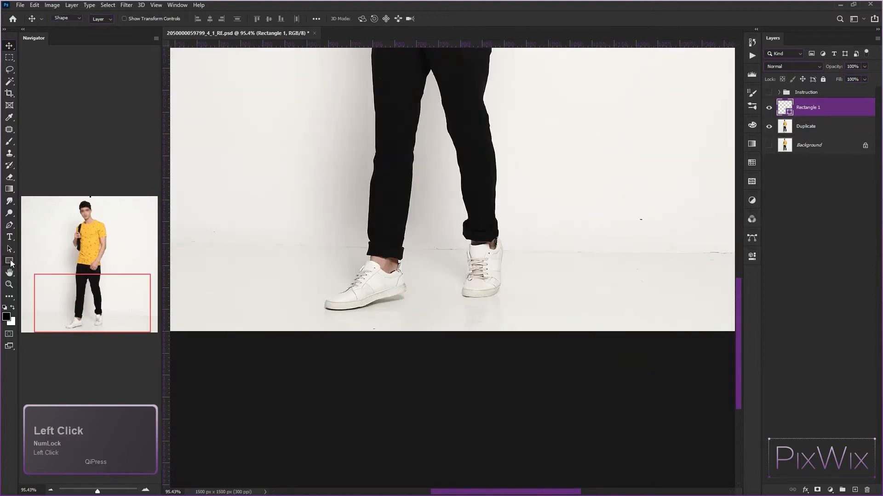
{"action": "left_click", "coordinate": [447, 179]}
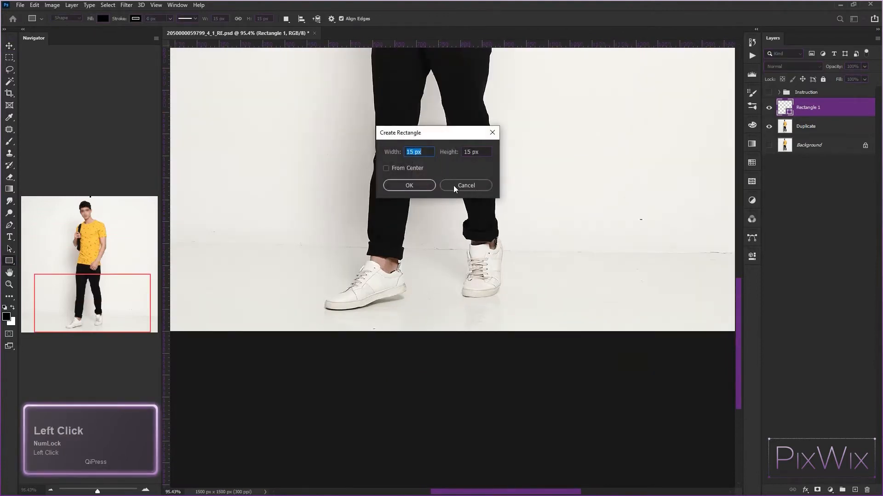
{"action": "left_click", "coordinate": [419, 186]}
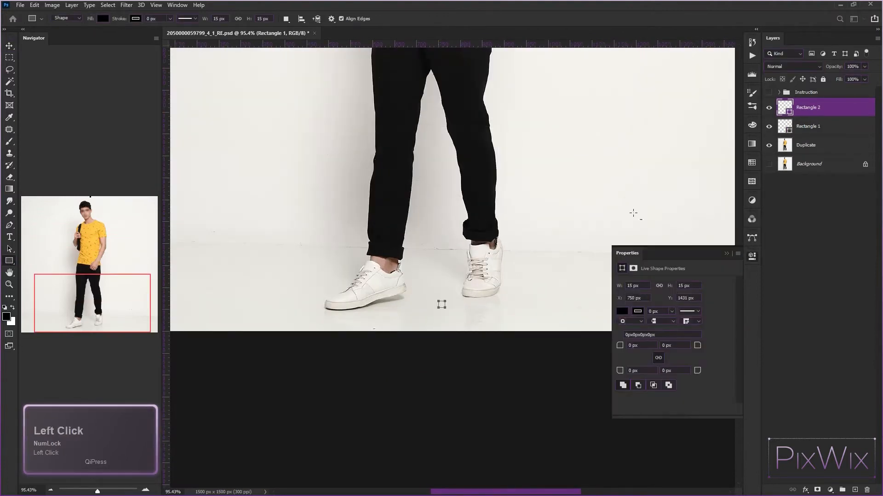
{"action": "left_click", "coordinate": [726, 253]}
Move the second square flush against the canvas's bottom edge and place a horizontal guide along its upper side
{"action": "left_click", "coordinate": [9, 45]}
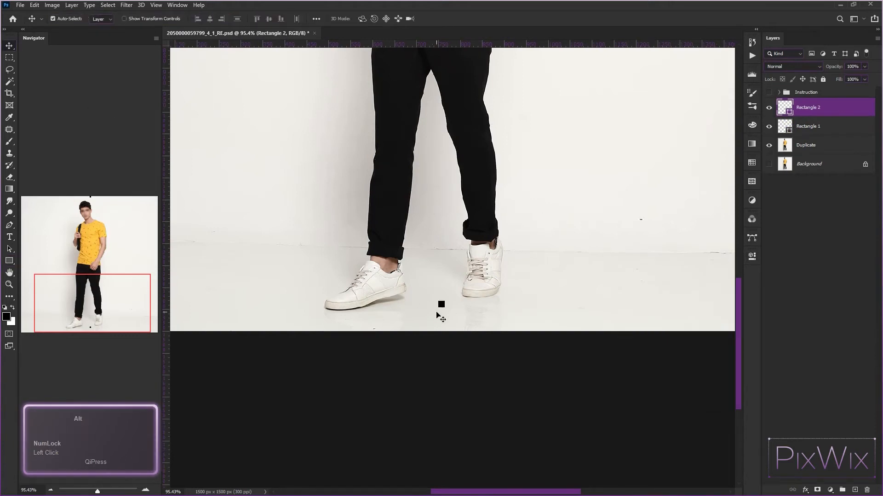
{"action": "scroll", "coordinate": [442, 307], "scroll_direction": "up", "scroll_amount": 2}
{"action": "left_click_drag", "start_coordinate": [442, 307], "coordinate": [431, 339]}
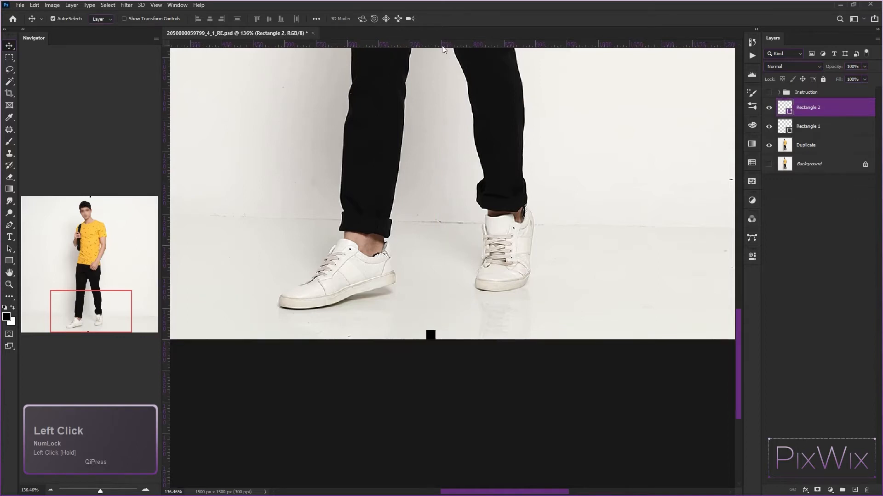
{"action": "left_click_drag", "start_coordinate": [443, 46], "coordinate": [479, 330]}
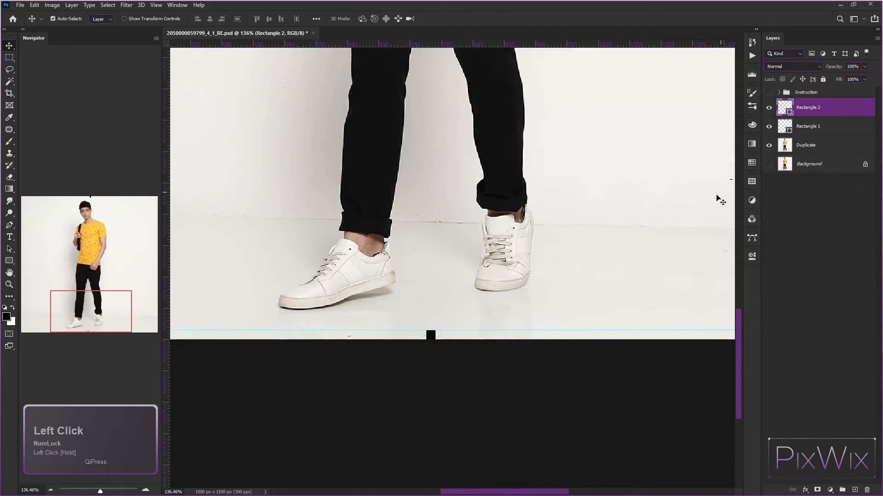
Delete both small square shape layers, keeping the two guides
{"action": "left_click", "coordinate": [786, 149], "text": "alt"}
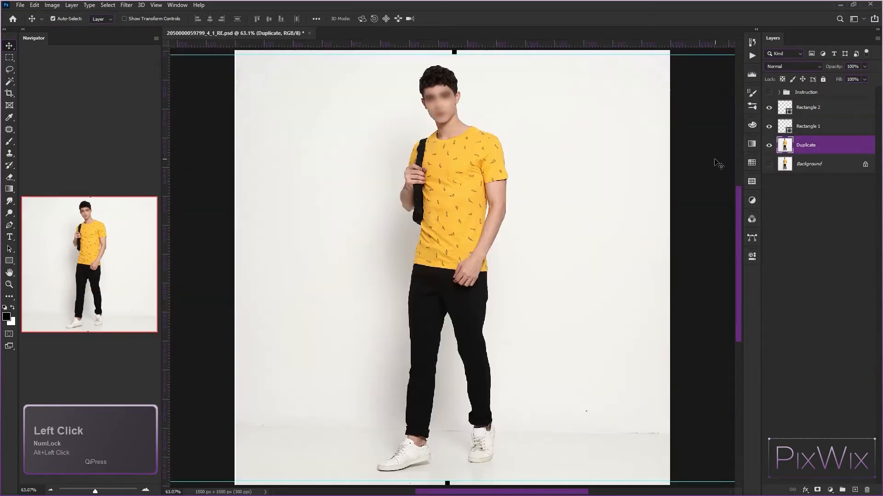
{"action": "left_click", "coordinate": [846, 128]}
{"action": "left_click", "coordinate": [843, 108], "text": "shift"}
{"action": "left_click_drag", "start_coordinate": [836, 126], "coordinate": [867, 490]}
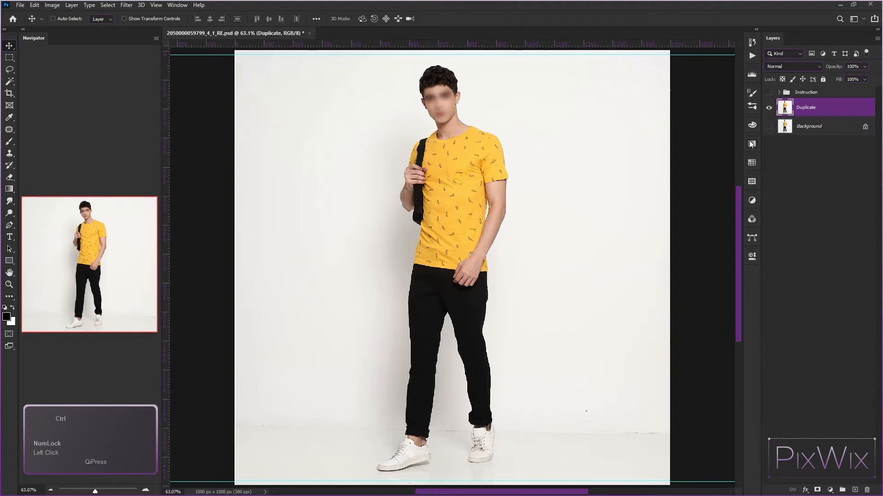
Scale the Duplicate layer proportionally to about 105% so the sole of the front shoe meets the lower guide
{"action": "key", "text": "ctrl+t"}
{"action": "scroll", "coordinate": [434, 131], "scroll_direction": "down", "scroll_amount": 1}
{"action": "scroll", "coordinate": [459, 58], "scroll_direction": "down", "scroll_amount": 2}
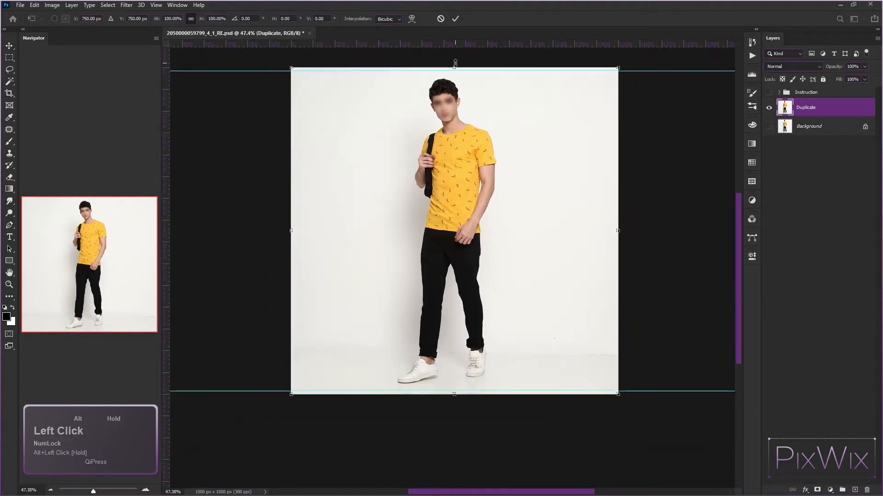
{"action": "left_click_drag", "start_coordinate": [455, 63], "coordinate": [457, 58]}
{"action": "scroll", "coordinate": [449, 427], "scroll_direction": "up", "scroll_amount": 5}
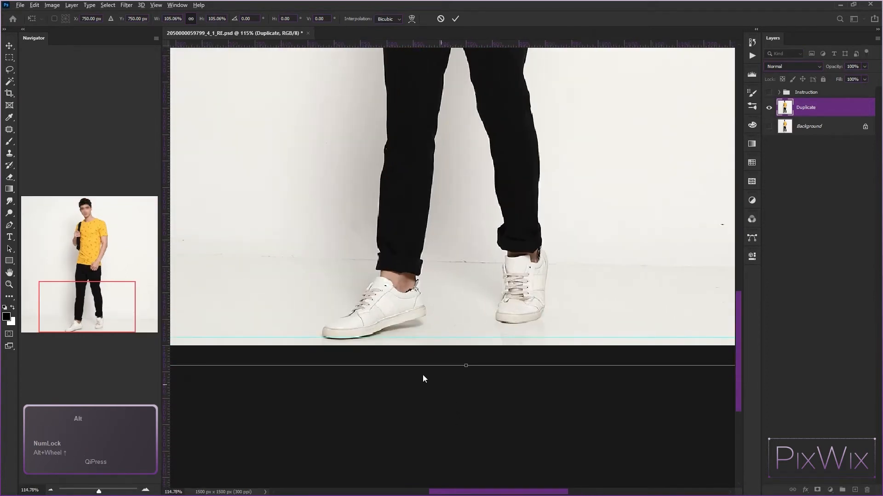
{"action": "scroll", "coordinate": [410, 380], "scroll_direction": "up", "scroll_amount": 4}
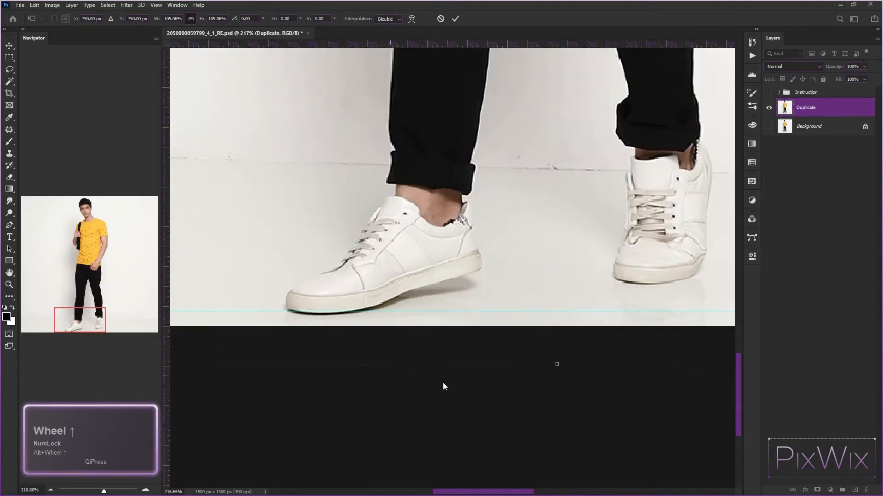
{"action": "left_click", "coordinate": [552, 373]}
{"action": "left_click_drag", "start_coordinate": [556, 364], "coordinate": [556, 367]}
Enlarge the Duplicate layer upward to 105.12% so the hair reaches the upper guide, and apply the transform
{"action": "left_click_drag", "start_coordinate": [578, 111], "coordinate": [573, 384]}
{"action": "left_click_drag", "start_coordinate": [584, 73], "coordinate": [508, 488]}
{"action": "left_click_drag", "start_coordinate": [501, 59], "coordinate": [481, 478]}
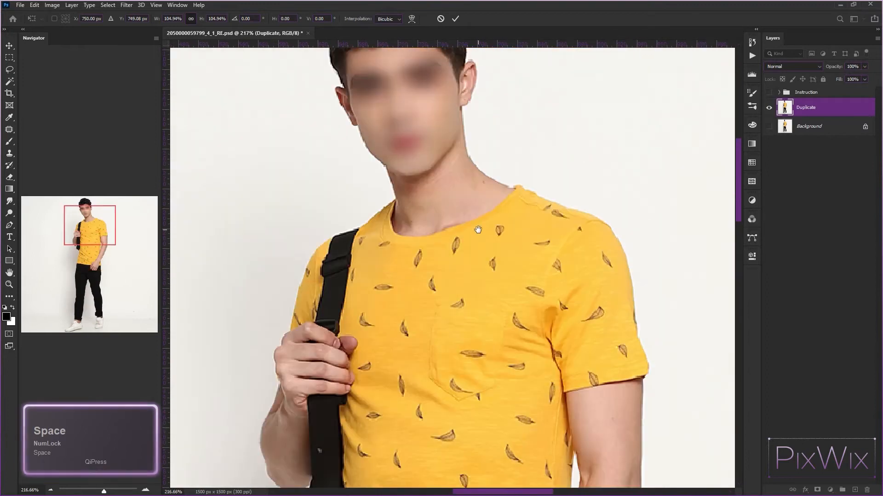
{"action": "left_click_drag", "start_coordinate": [477, 163], "coordinate": [461, 380]}
{"action": "left_click", "coordinate": [437, 144]}
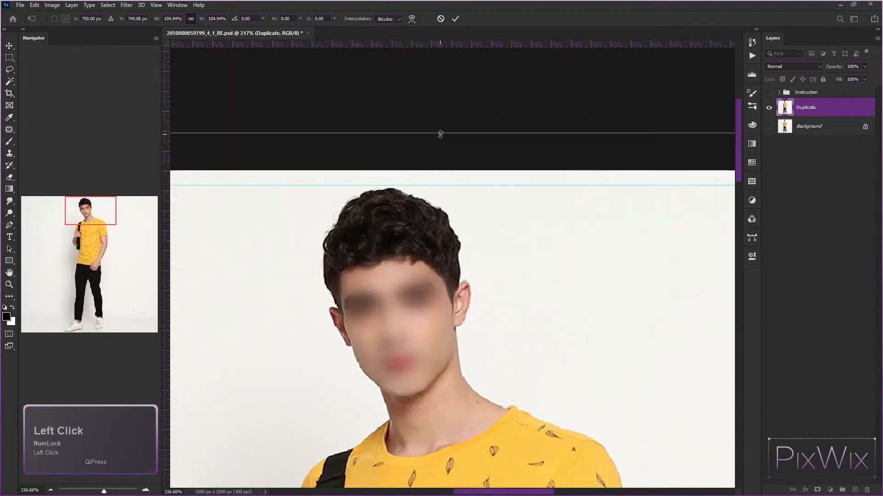
{"action": "left_click_drag", "start_coordinate": [441, 133], "coordinate": [440, 130]}
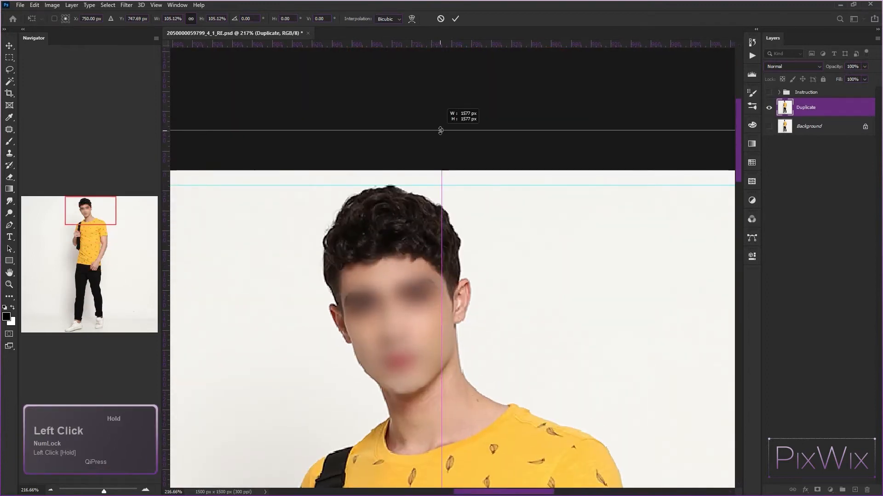
{"action": "scroll", "coordinate": [413, 224], "scroll_direction": "down", "scroll_amount": 6}
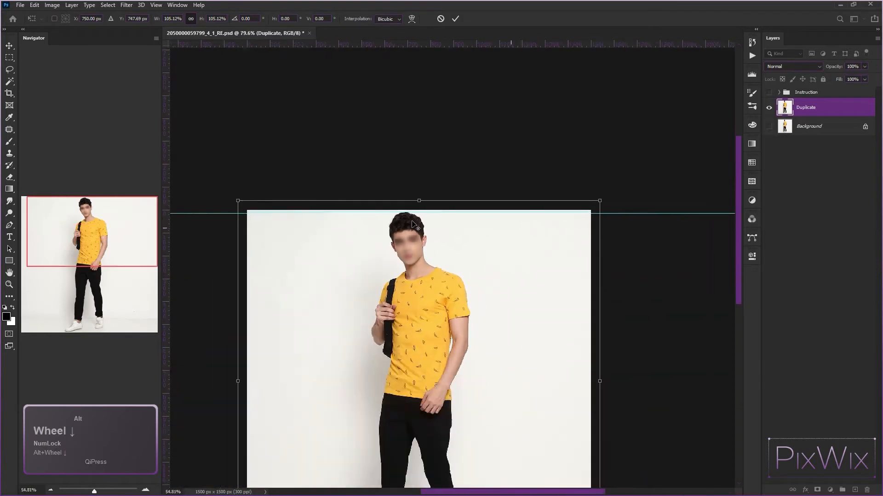
{"action": "scroll", "coordinate": [412, 224], "scroll_direction": "down", "scroll_amount": 2}
{"action": "left_click", "coordinate": [430, 289]}
{"action": "key", "text": "Return"}
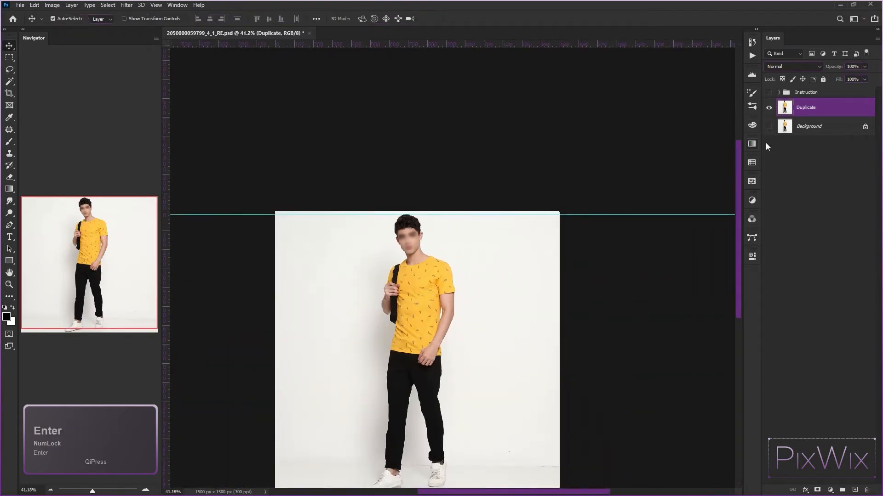
{"action": "left_click", "coordinate": [784, 128], "text": "alt"}
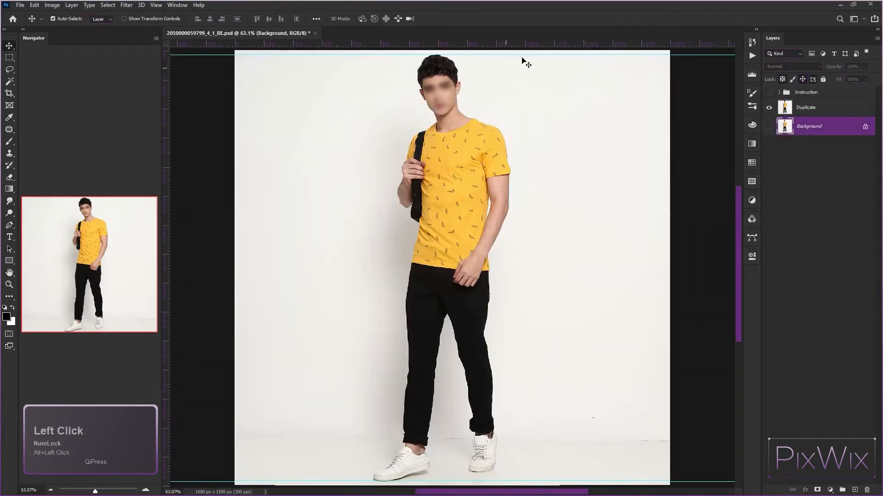
Tick off the 15 pixel spacing task in the Instruction group, hide the group and make the Duplicate layer active
{"action": "left_click", "coordinate": [768, 94]}
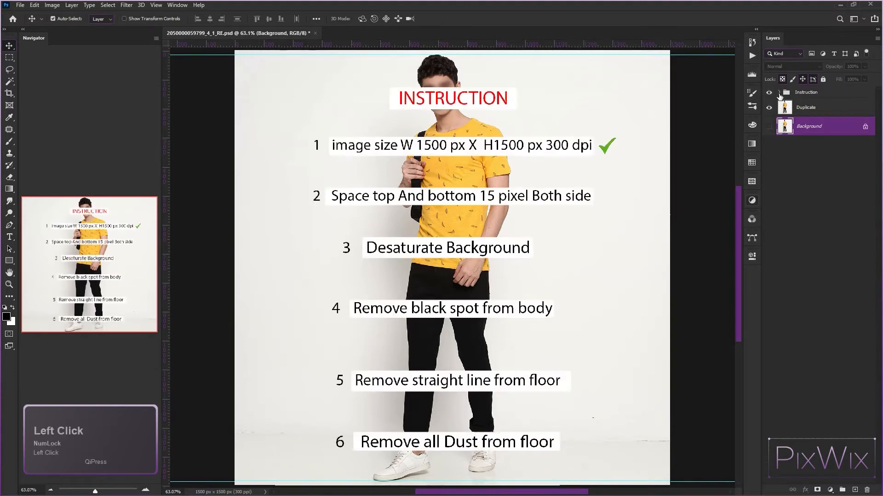
{"action": "left_click", "coordinate": [818, 113]}
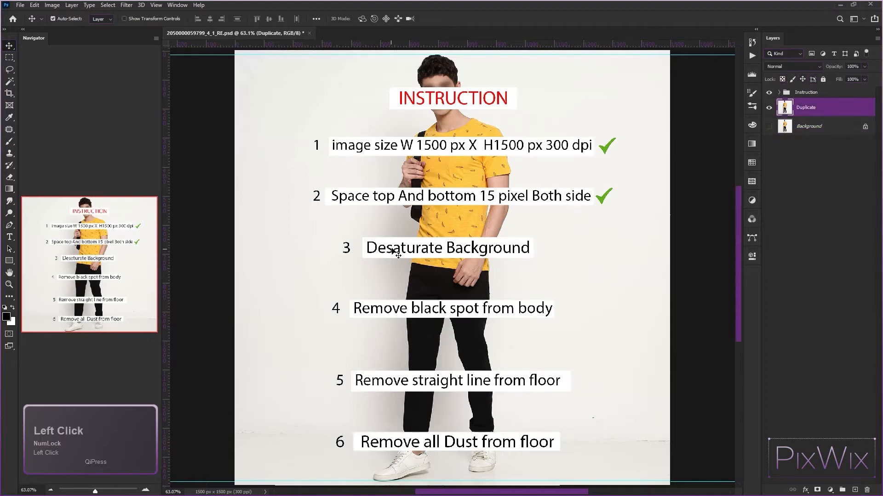
{"action": "left_click", "coordinate": [768, 93]}
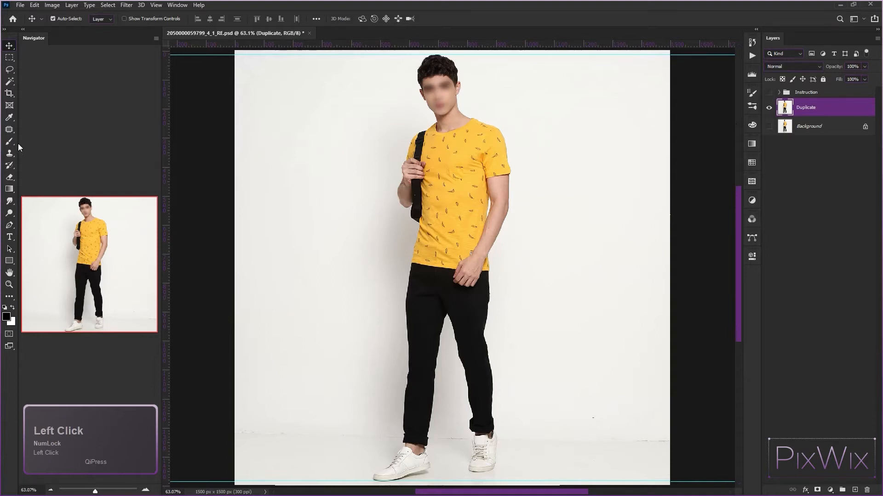
Select the white backdrop with the Magic Wand, adding the shadowed area beside the model and the gap between the legs
{"action": "left_click", "coordinate": [9, 82]}
{"action": "scroll", "coordinate": [363, 184], "scroll_direction": "down", "scroll_amount": 2}
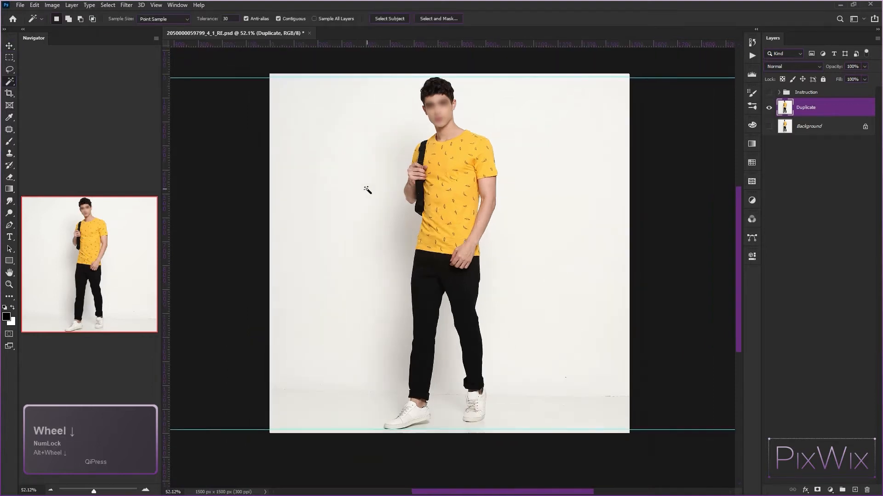
{"action": "left_click", "coordinate": [363, 181]}
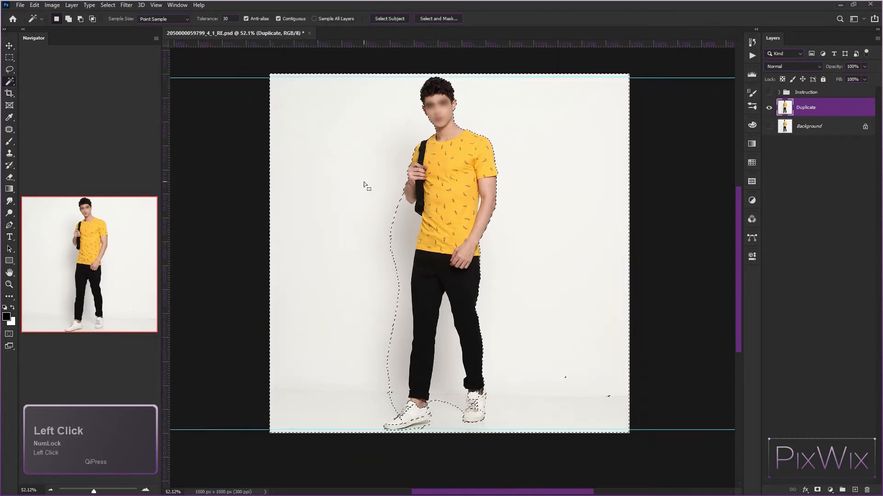
{"action": "left_click", "coordinate": [399, 302], "text": "shift"}
{"action": "left_click", "coordinate": [398, 305], "text": "shift"}
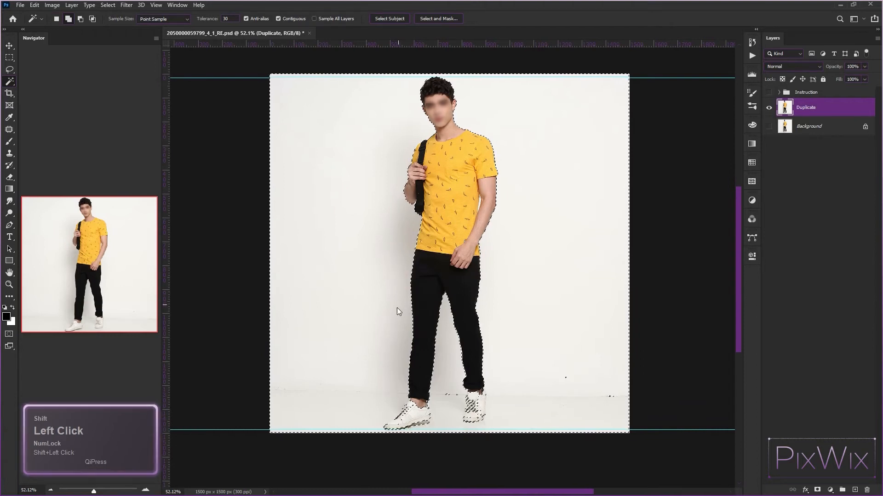
{"action": "left_click", "coordinate": [445, 362], "text": "shift"}
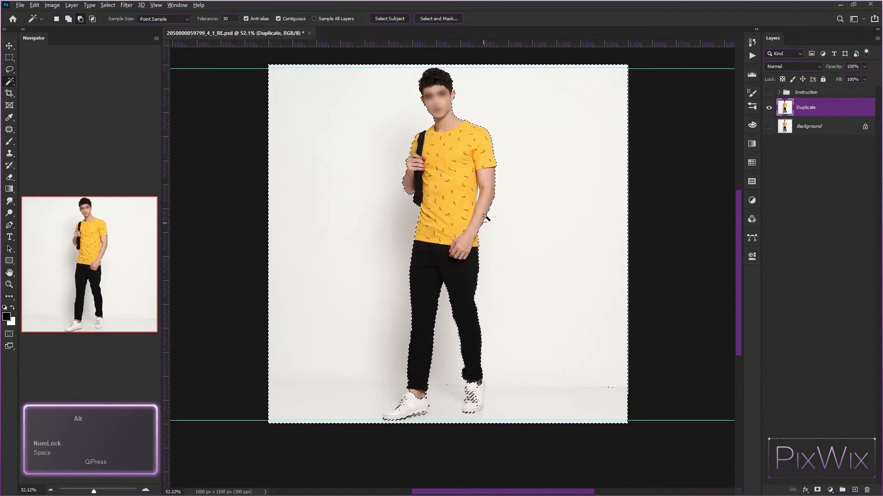
Add the small backdrop gap between the model's arm and the shirt to the selection
{"action": "scroll", "coordinate": [481, 188], "scroll_direction": "up", "scroll_amount": 5}
{"action": "scroll", "coordinate": [481, 188], "scroll_direction": "up", "scroll_amount": 1}
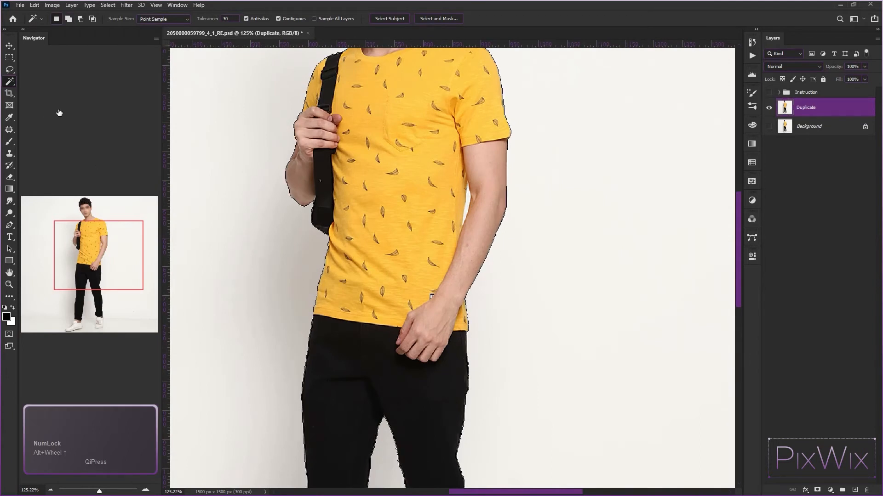
{"action": "left_click", "coordinate": [516, 181], "text": "shift"}
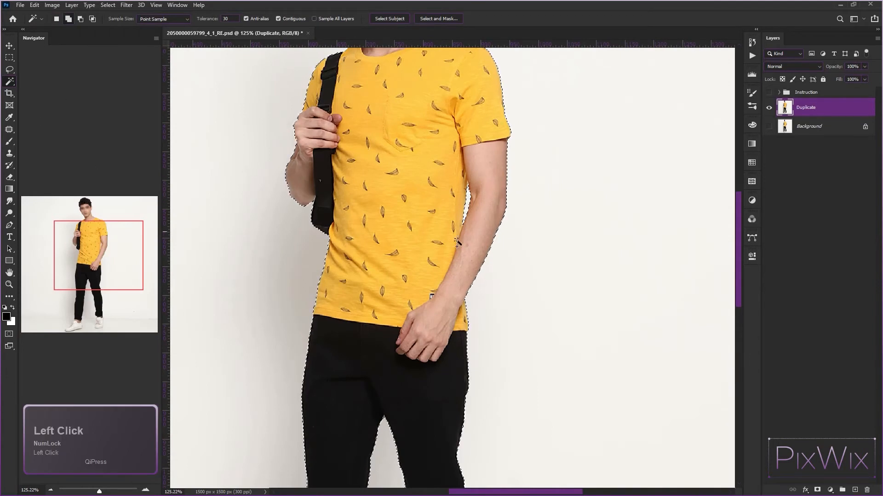
Subtract rectangular areas around both shoes, up to the trouser cuffs, from the backdrop selection
{"action": "left_click_drag", "start_coordinate": [400, 177], "coordinate": [398, 40]}
{"action": "left_click_drag", "start_coordinate": [317, 201], "coordinate": [347, 213]}
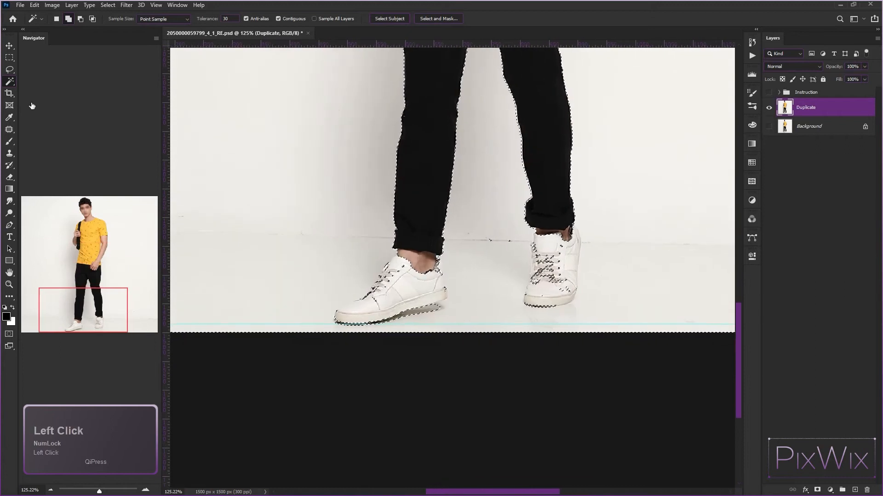
{"action": "left_click", "coordinate": [9, 58]}
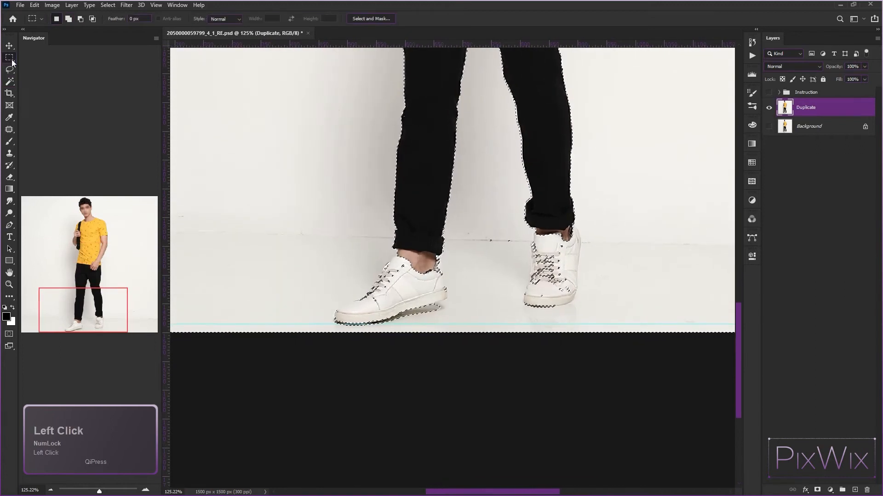
{"action": "left_click", "coordinate": [81, 21]}
{"action": "left_click_drag", "start_coordinate": [311, 240], "coordinate": [456, 336]}
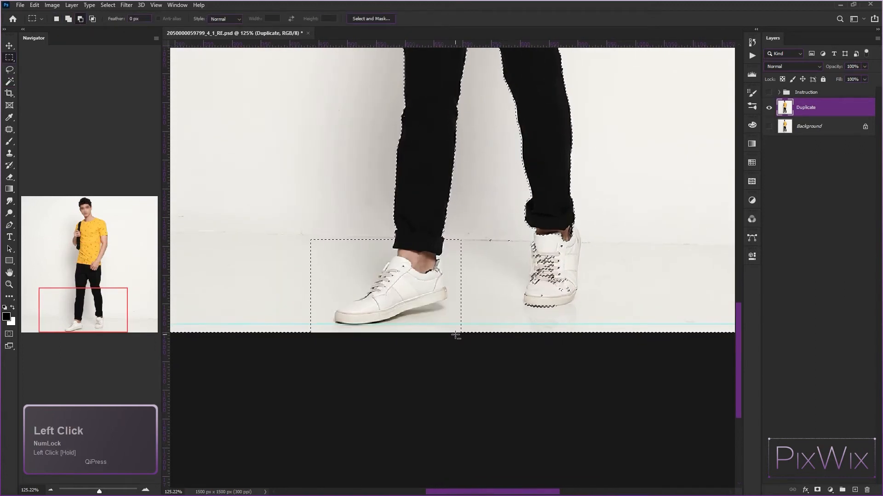
{"action": "left_click_drag", "start_coordinate": [479, 228], "coordinate": [606, 319]}
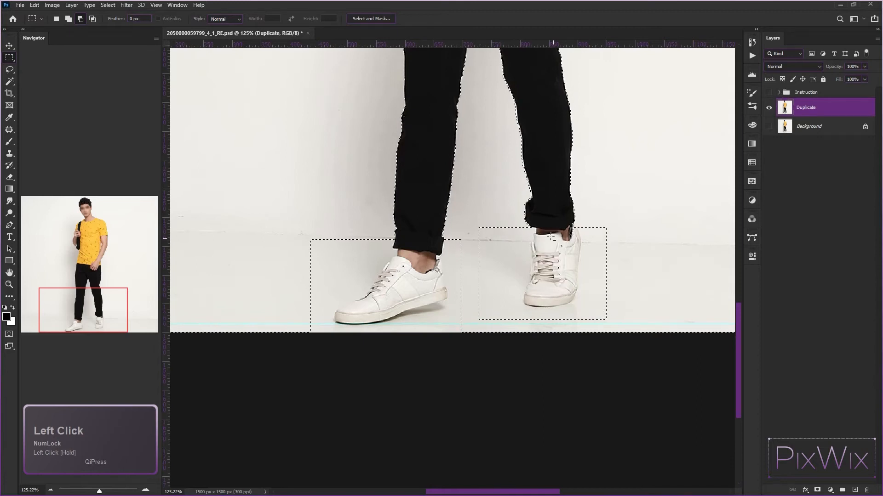
{"action": "left_click_drag", "start_coordinate": [532, 223], "coordinate": [597, 250]}
{"action": "left_click_drag", "start_coordinate": [613, 259], "coordinate": [484, 255]}
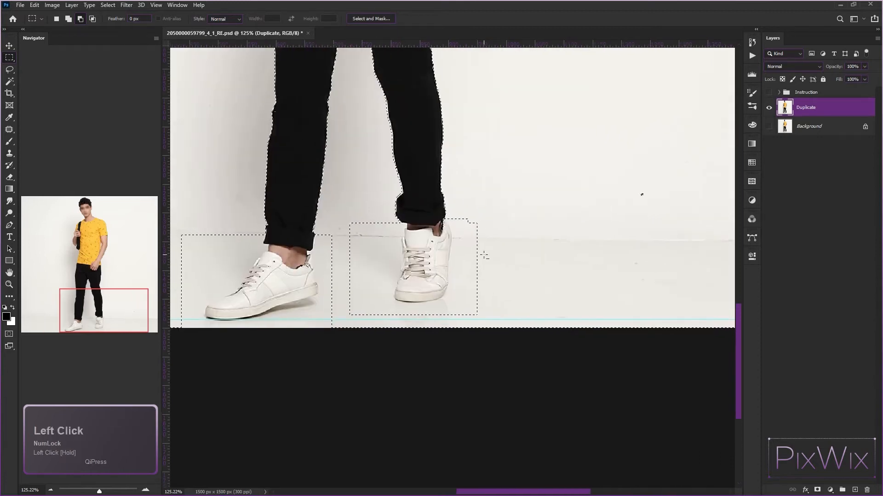
{"action": "scroll", "coordinate": [580, 240], "scroll_direction": "down", "scroll_amount": 3, "text": "alt"}
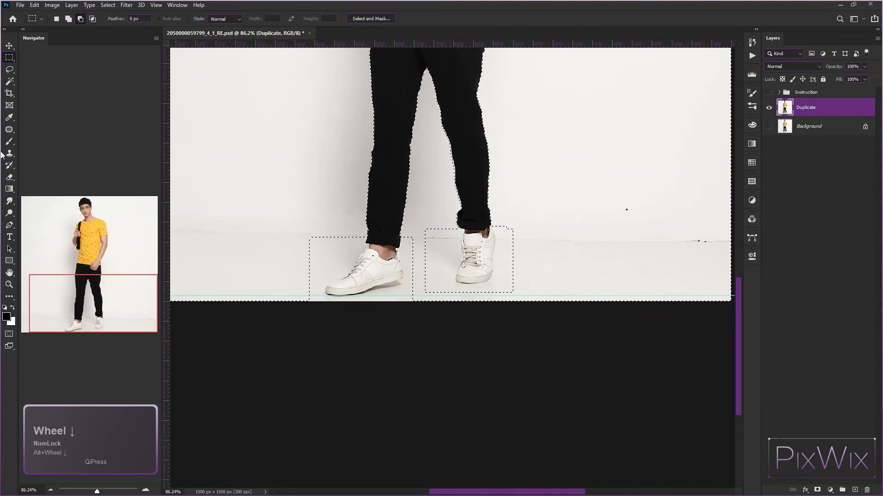
Start a Pen path below the image's bottom edge and curve it around the left shoe up to the trouser cuff
{"action": "left_click", "coordinate": [9, 226]}
{"action": "scroll", "coordinate": [344, 230], "scroll_direction": "up", "scroll_amount": 1, "text": "alt"}
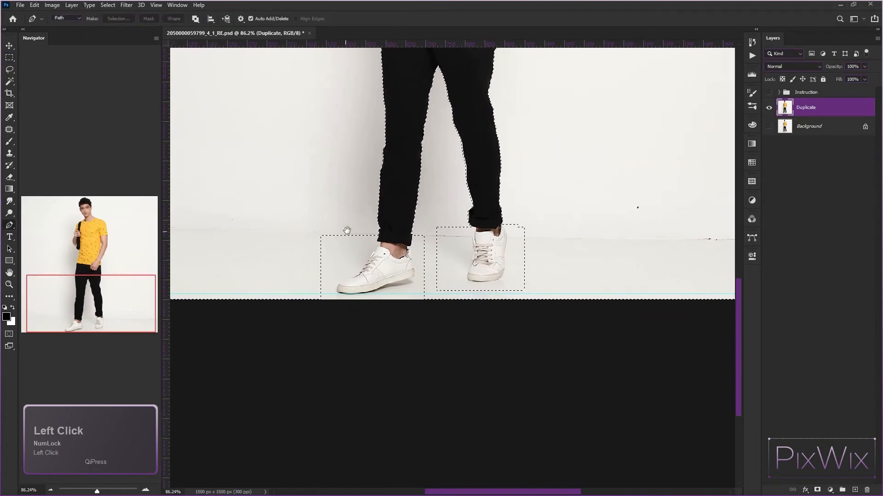
{"action": "scroll", "coordinate": [330, 332], "scroll_direction": "up", "scroll_amount": 3, "text": "alt"}
{"action": "left_click_drag", "start_coordinate": [293, 313], "coordinate": [288, 293]}
{"action": "left_click_drag", "start_coordinate": [277, 193], "coordinate": [288, 162]}
{"action": "left_click_drag", "start_coordinate": [351, 153], "coordinate": [369, 156]}
{"action": "scroll", "coordinate": [401, 193], "scroll_direction": "up", "scroll_amount": 9, "text": "alt"}
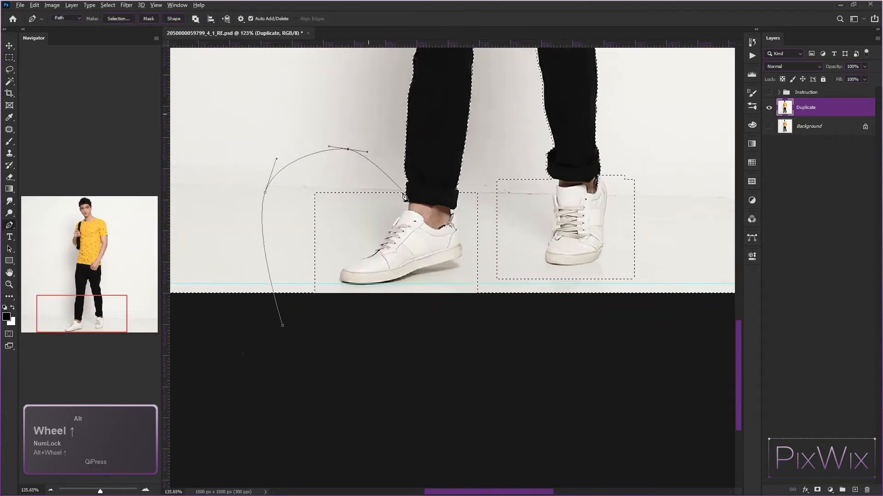
{"action": "scroll", "coordinate": [409, 199], "scroll_direction": "up", "scroll_amount": 1, "text": "alt"}
{"action": "left_click", "coordinate": [404, 160]}
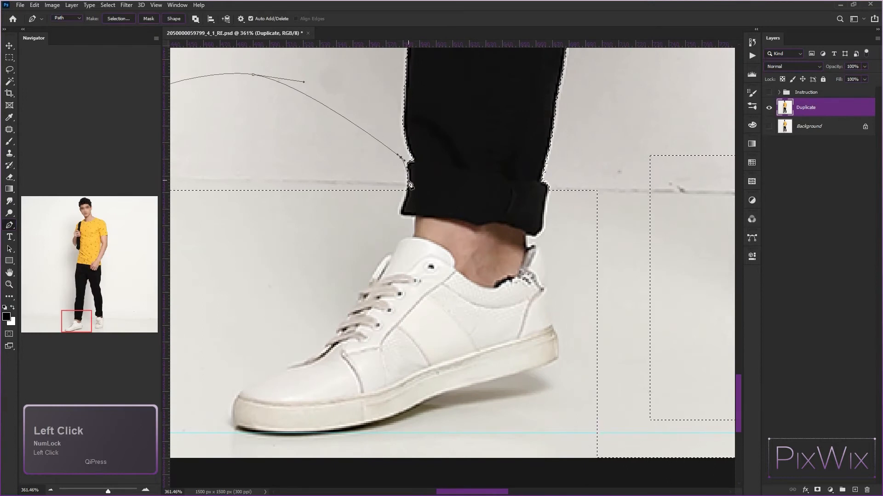
Continue the Pen path down the left trouser cuff and ankle and over the shoe's tongue
{"action": "left_click", "coordinate": [407, 204]}
{"action": "left_click", "coordinate": [414, 216]}
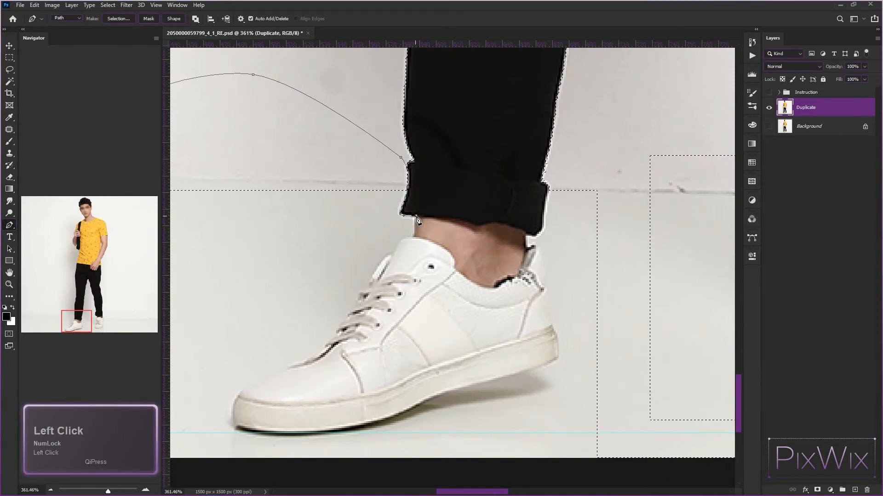
{"action": "left_click", "coordinate": [414, 237]}
{"action": "left_click", "coordinate": [397, 247]}
{"action": "left_click", "coordinate": [392, 254]}
{"action": "left_click_drag", "start_coordinate": [380, 259], "coordinate": [414, 214]}
{"action": "left_click", "coordinate": [413, 220]}
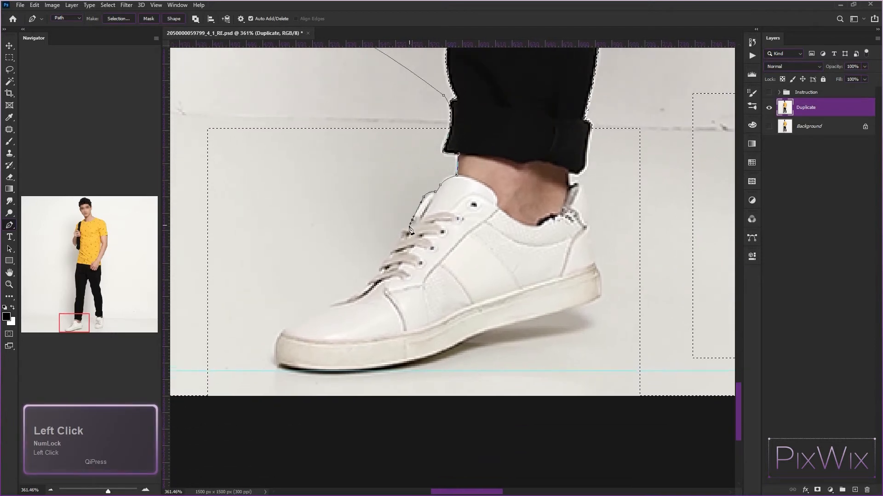
Trace the Pen path along the left shoe's laces and upper towards the toe
{"action": "left_click", "coordinate": [409, 225]}
{"action": "left_click", "coordinate": [402, 232]}
{"action": "left_click", "coordinate": [399, 242]}
{"action": "left_click", "coordinate": [391, 250]}
{"action": "left_click_drag", "start_coordinate": [387, 256], "coordinate": [372, 279]}
{"action": "left_click", "coordinate": [381, 263]}
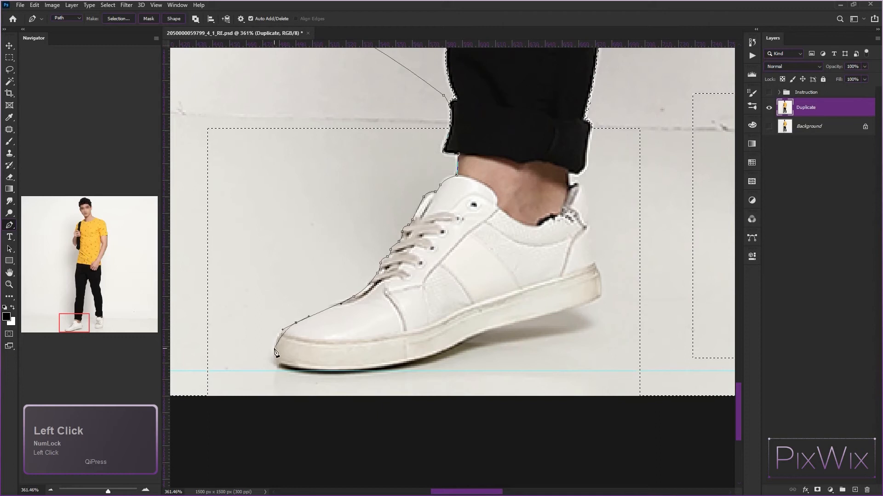
Carry the Pen path around the left shoe's toe, along its sole and around the heel
{"action": "left_click_drag", "start_coordinate": [278, 361], "coordinate": [275, 362]}
{"action": "left_click_drag", "start_coordinate": [323, 371], "coordinate": [364, 371]}
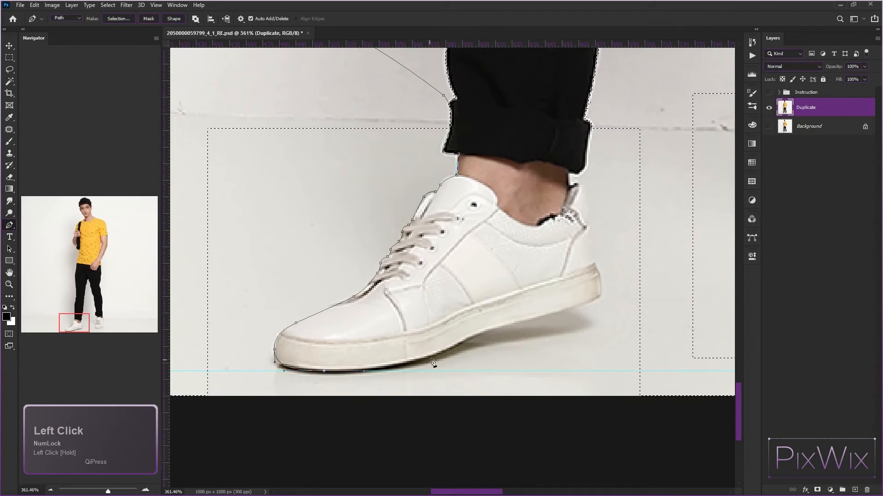
{"action": "left_click_drag", "start_coordinate": [450, 349], "coordinate": [515, 324]}
{"action": "left_click_drag", "start_coordinate": [568, 317], "coordinate": [478, 295]}
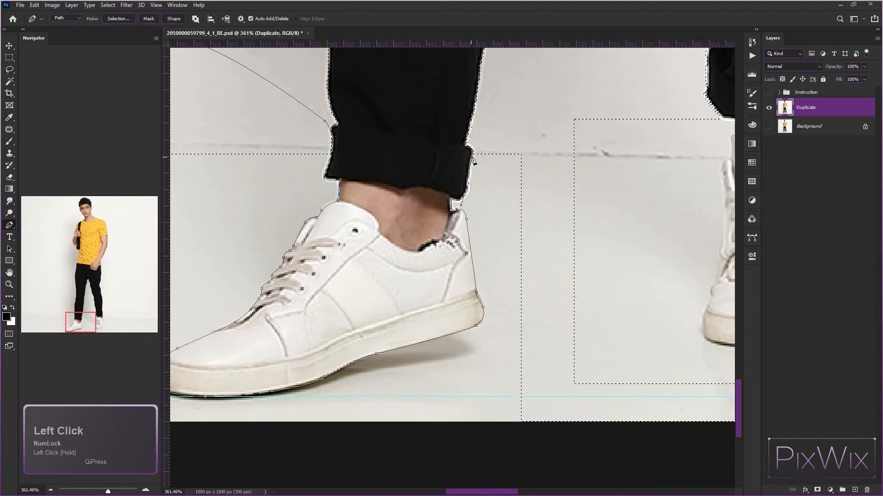
Bridge the Pen path from the left cuff across to the other cuff and trace down the right shoe's inner edge
{"action": "left_click", "coordinate": [488, 123]}
{"action": "left_click_drag", "start_coordinate": [539, 100], "coordinate": [315, 98]}
{"action": "left_click_drag", "start_coordinate": [427, 97], "coordinate": [505, 158]}
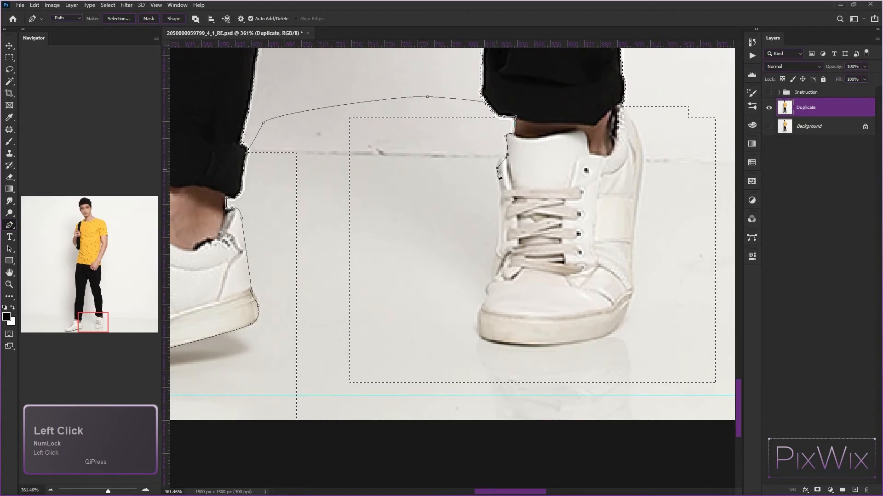
{"action": "left_click", "coordinate": [487, 291]}
{"action": "left_click", "coordinate": [482, 303]}
{"action": "left_click", "coordinate": [477, 313]}
{"action": "left_click", "coordinate": [477, 329]}
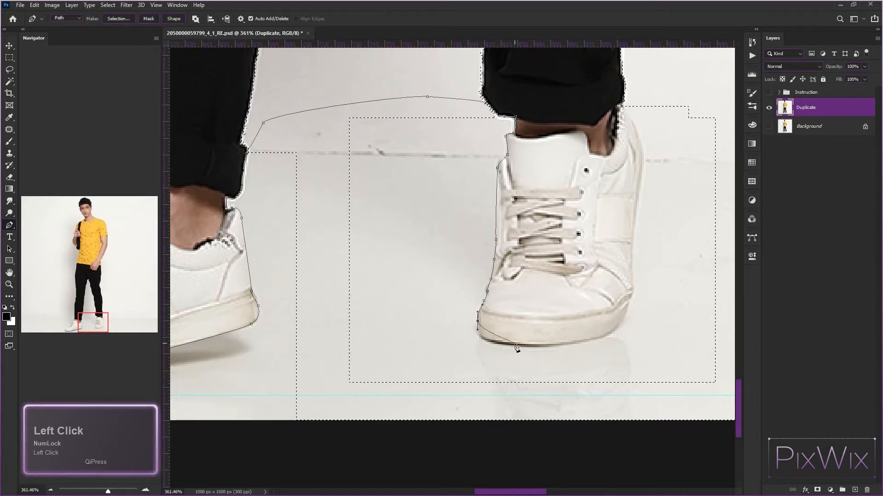
Trace the Pen path under the right shoe's sole and up its outer edge past the trouser cuff
{"action": "left_click_drag", "start_coordinate": [515, 344], "coordinate": [557, 347]}
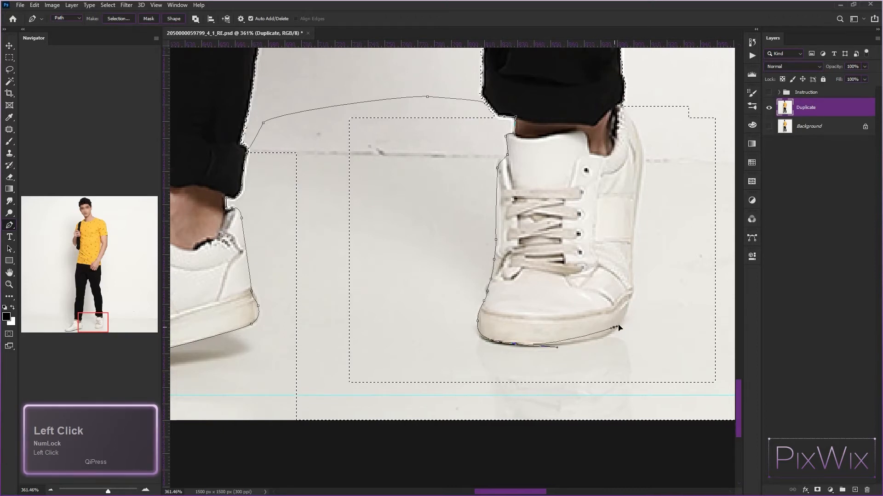
{"action": "mouse_move", "coordinate": [618, 326]}
{"action": "left_mouse_down"}
{"action": "mouse_move", "coordinate": [628, 319]}
{"action": "mouse_move", "coordinate": [631, 241]}
{"action": "mouse_move", "coordinate": [620, 310]}
{"action": "left_mouse_up"}
{"action": "left_click_drag", "start_coordinate": [631, 228], "coordinate": [631, 206]}
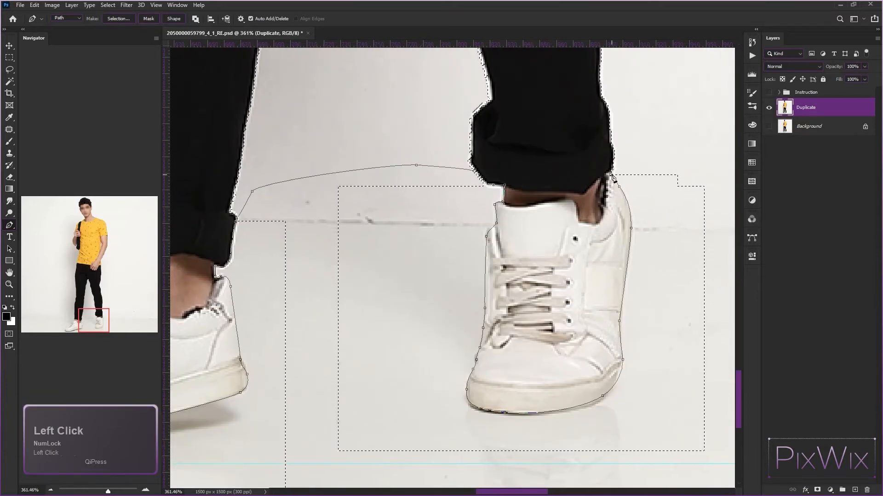
{"action": "left_click", "coordinate": [632, 144]}
Loop the Pen path beyond the image's right edge and back beneath it towards the starting point
{"action": "scroll", "coordinate": [633, 149], "scroll_direction": "down", "scroll_amount": 8}
{"action": "left_click_drag", "start_coordinate": [638, 167], "coordinate": [537, 300]}
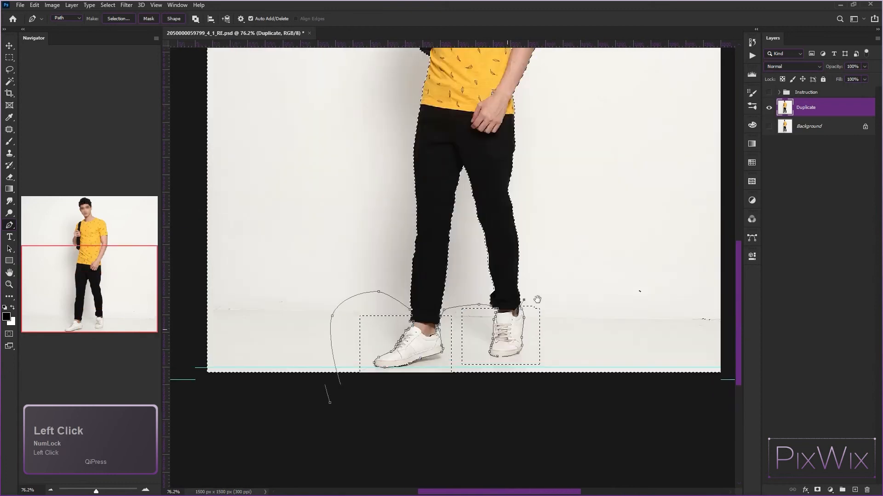
{"action": "scroll", "coordinate": [591, 229], "scroll_direction": "down", "scroll_amount": 3}
{"action": "left_click", "coordinate": [589, 228]}
{"action": "left_click_drag", "start_coordinate": [707, 302], "coordinate": [707, 325]}
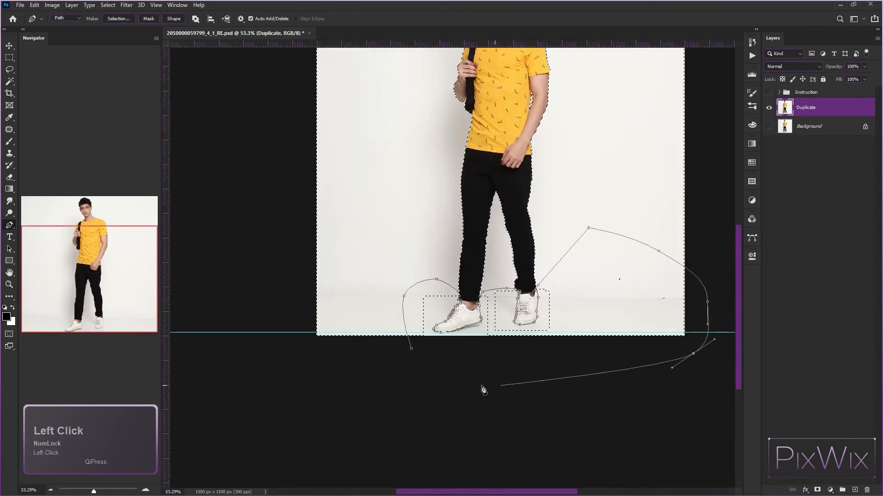
Add the area enclosed by the Pen path to the backdrop selection so that it follows both shoes
{"action": "left_click_drag", "start_coordinate": [536, 167], "coordinate": [510, 233]}
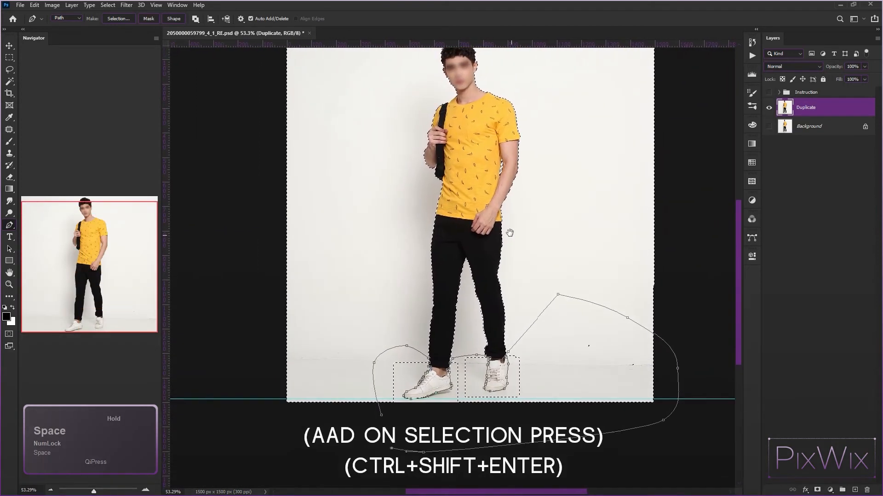
{"action": "left_click", "coordinate": [9, 46]}
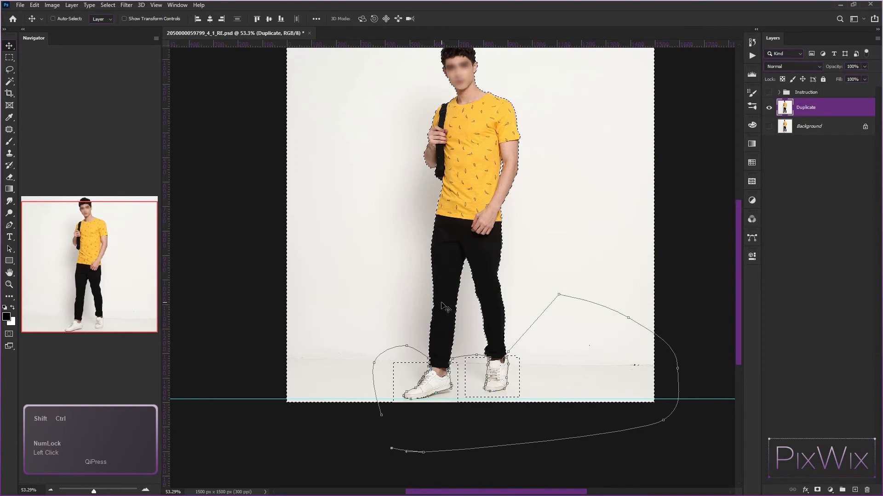
{"action": "key", "text": "ctrl+shift+Return"}
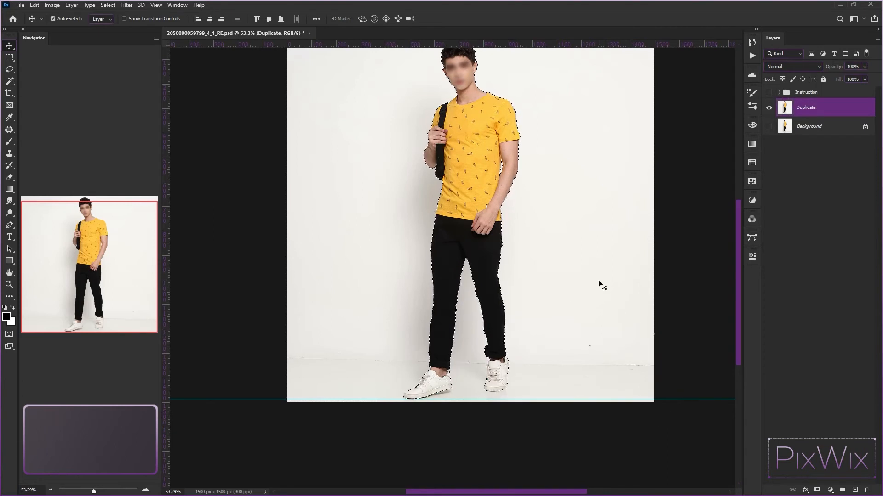
{"action": "left_click_drag", "start_coordinate": [483, 285], "coordinate": [496, 305]}
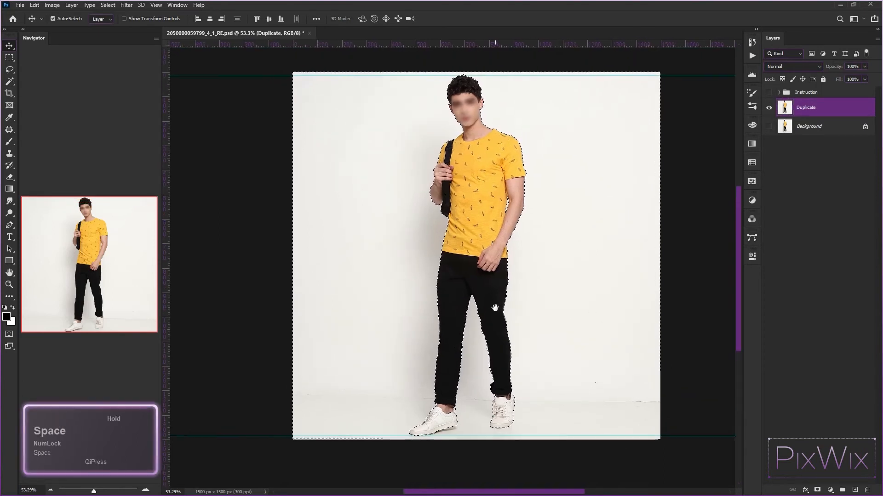
Add a Hue/Saturation adjustment masked to the backdrop selection above the Duplicate layer and lower its saturation
{"action": "left_click", "coordinate": [857, 114]}
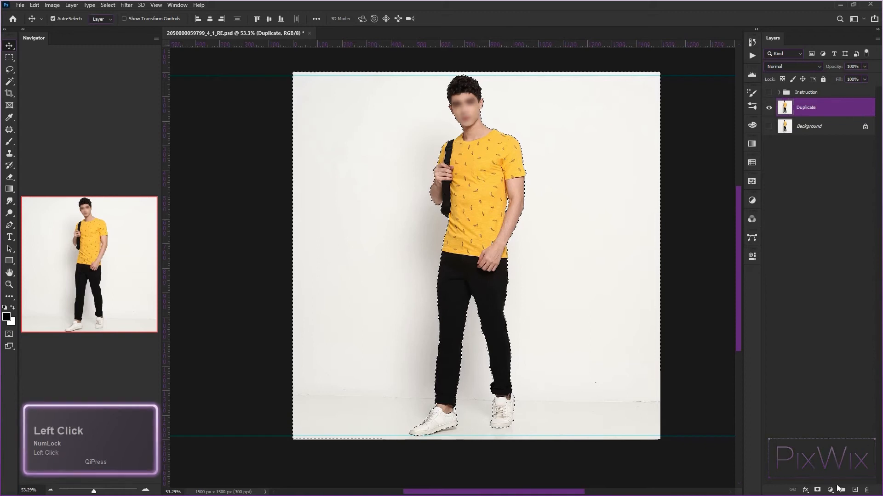
{"action": "left_click", "coordinate": [830, 490]}
{"action": "left_click", "coordinate": [836, 400]}
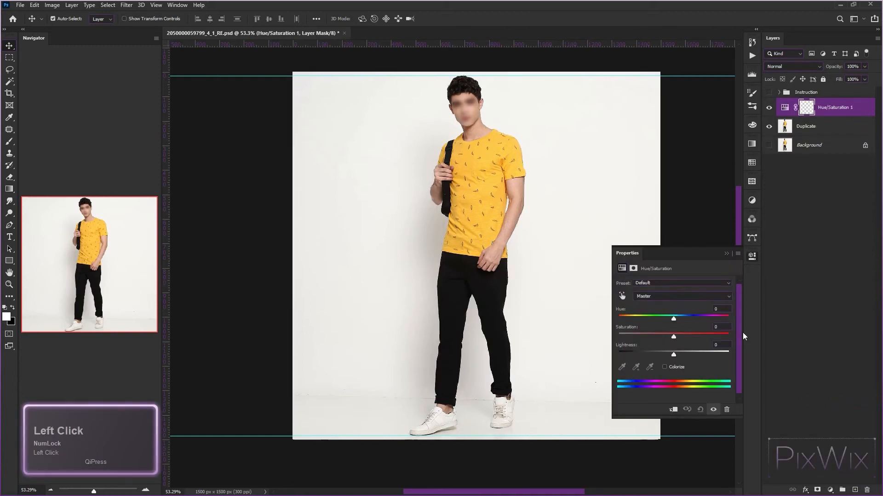
{"action": "left_click_drag", "start_coordinate": [674, 337], "coordinate": [652, 341]}
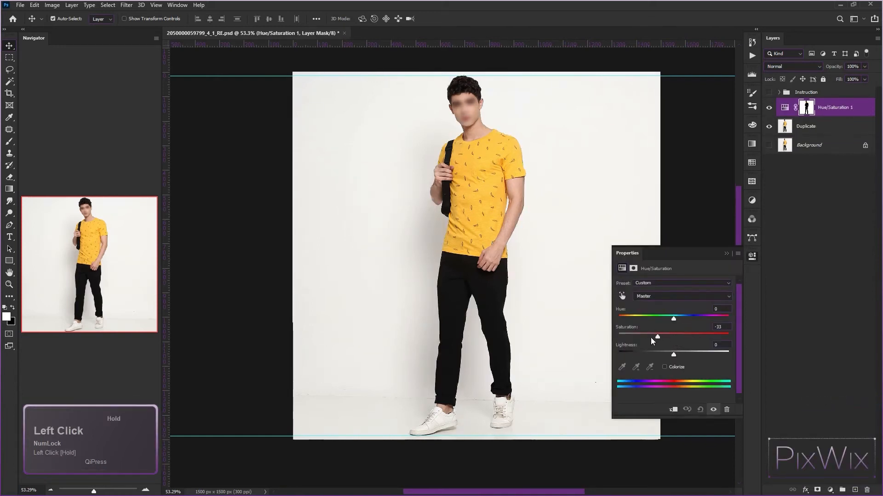
{"action": "left_click", "coordinate": [727, 254]}
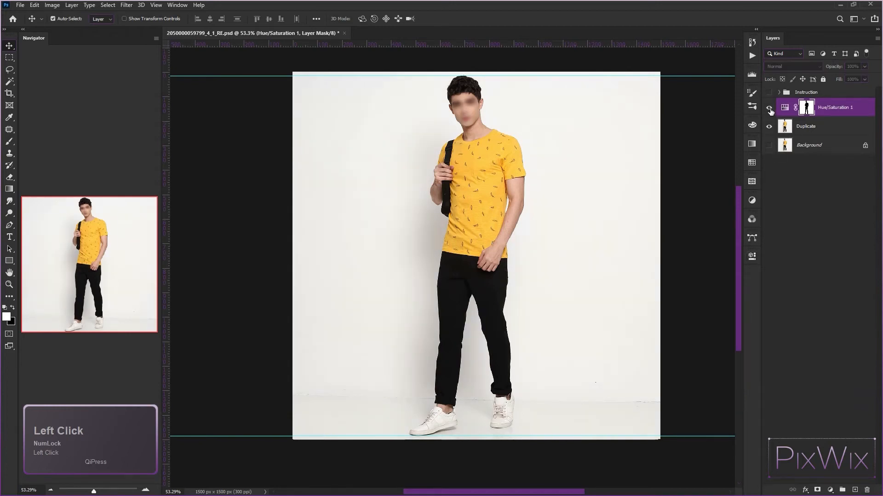
Merge the Hue/Saturation adjustment with the Duplicate layer
{"action": "left_click", "coordinate": [786, 143]}
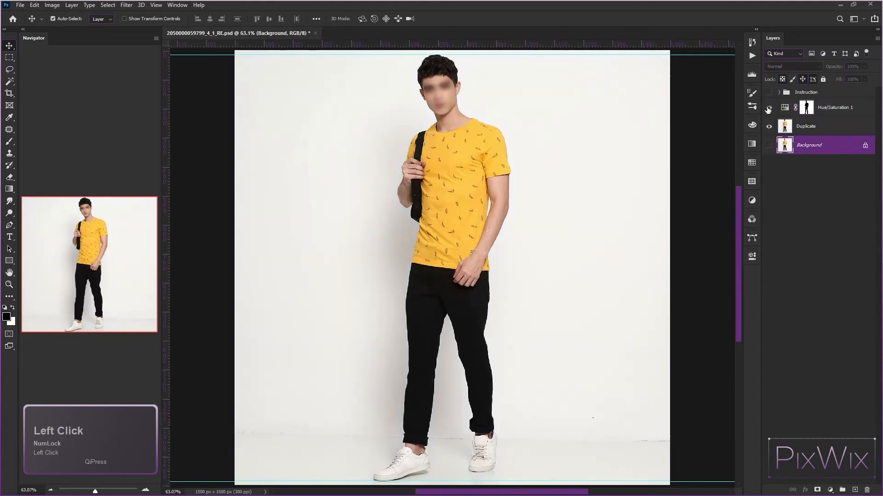
{"action": "left_click", "coordinate": [837, 110]}
{"action": "left_click", "coordinate": [837, 126], "text": "shift"}
{"action": "right_click", "coordinate": [852, 113]}
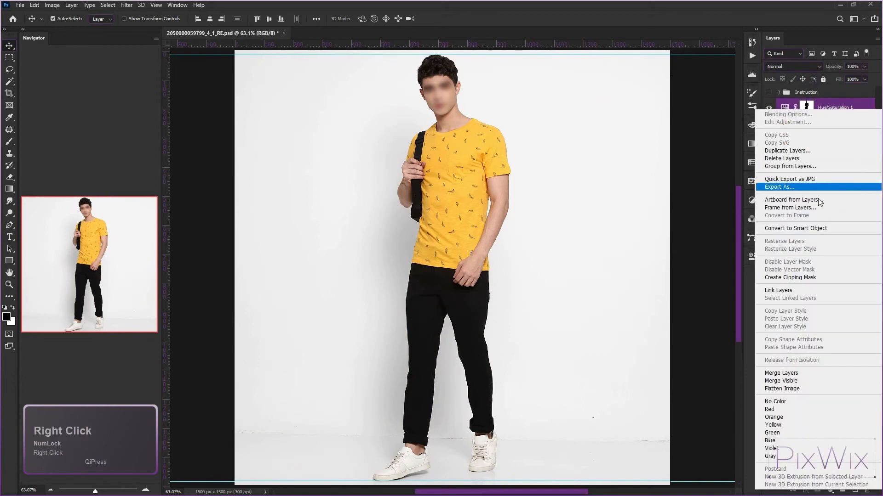
{"action": "left_click", "coordinate": [798, 372]}
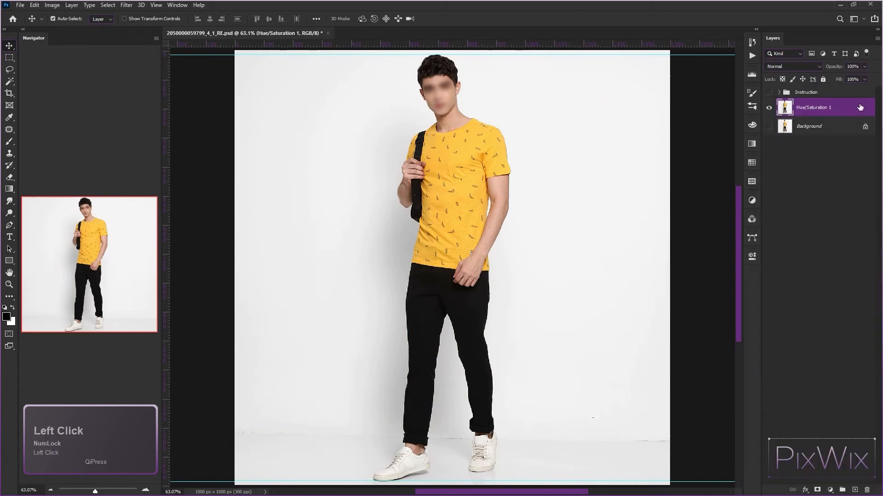
Show the Instruction group, tick off the Desaturate Background task and hide the group again
{"action": "left_click", "coordinate": [768, 93]}
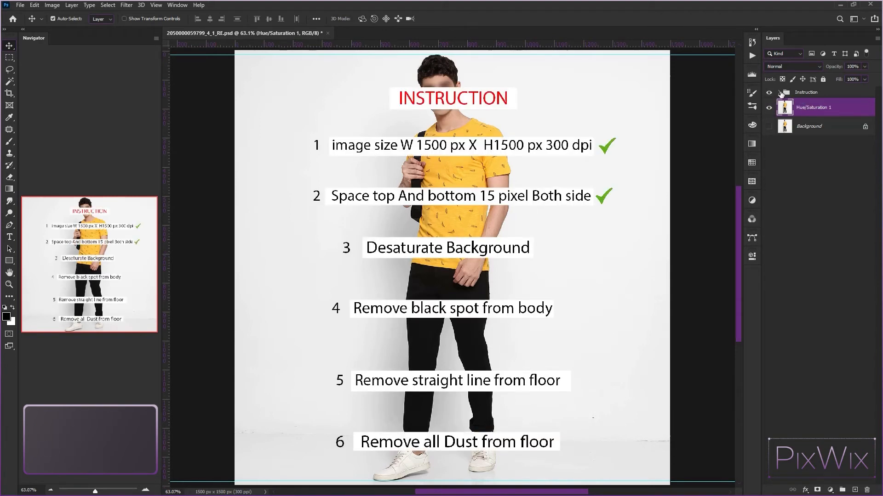
{"action": "left_click", "coordinate": [779, 92]}
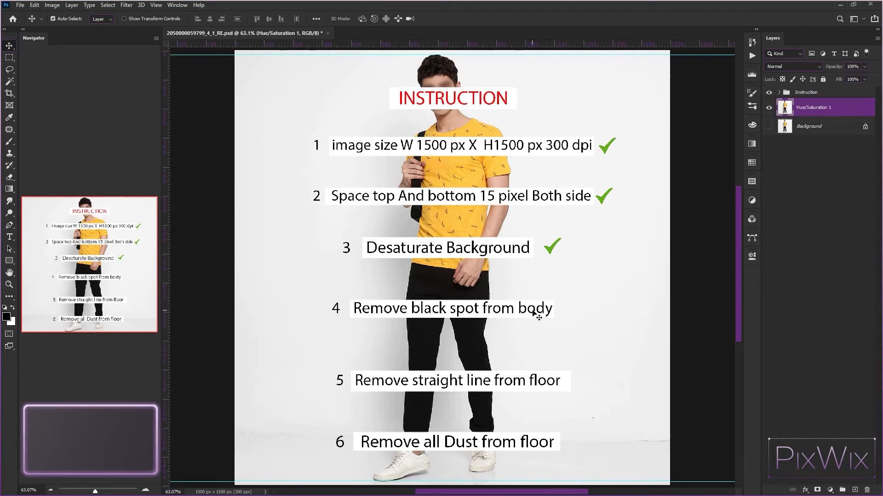
{"action": "left_click", "coordinate": [768, 93]}
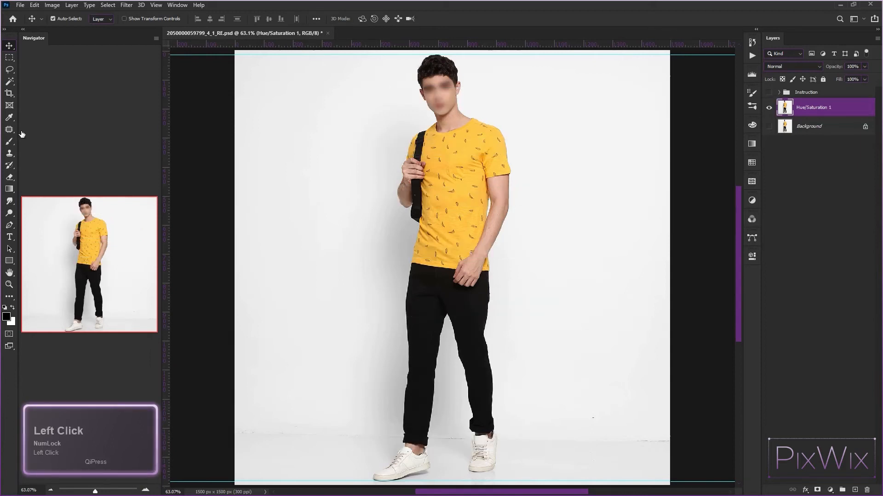
Remove the small dark spot on the side of the model's neck with the Patch tool
{"action": "left_click", "coordinate": [9, 129]}
{"action": "left_click_drag", "start_coordinate": [434, 148], "coordinate": [436, 228]}
{"action": "scroll", "coordinate": [457, 206], "scroll_direction": "up", "scroll_amount": 10, "text": "alt"}
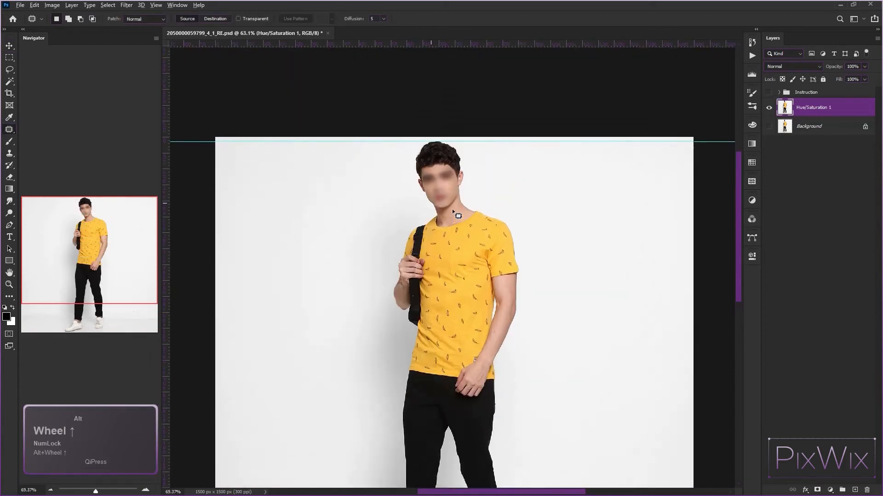
{"action": "scroll", "coordinate": [469, 207], "scroll_direction": "up", "scroll_amount": 2}
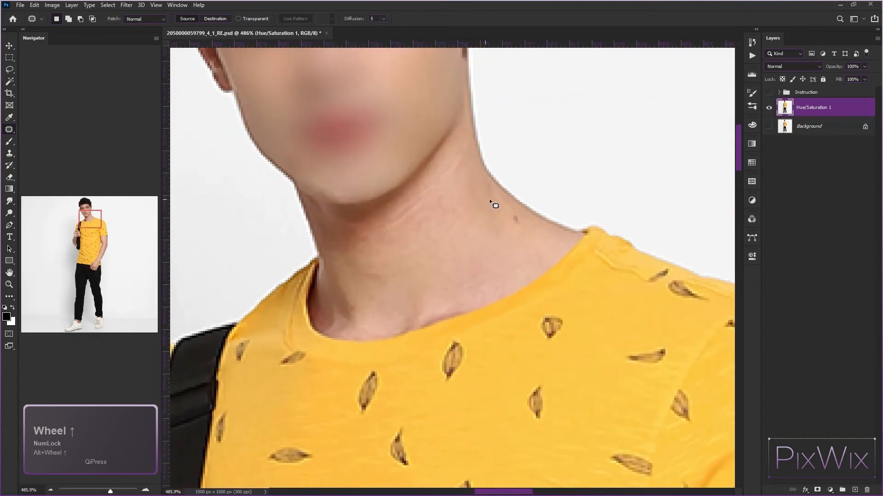
{"action": "left_click_drag", "start_coordinate": [511, 215], "coordinate": [524, 226]}
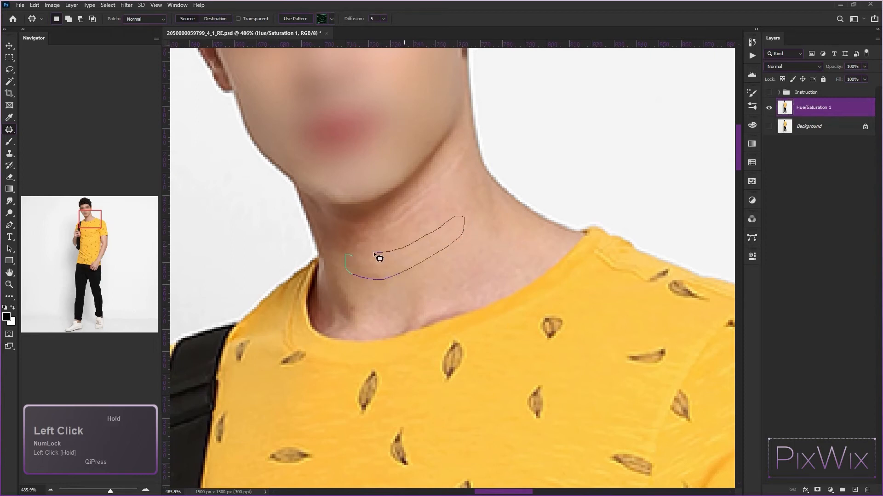
Patch the skin creases across the front of the neck and below the chin with clean skin, and deselect
{"action": "left_click_drag", "start_coordinate": [375, 253], "coordinate": [364, 253]}
{"action": "mouse_move", "coordinate": [423, 255]}
{"action": "left_mouse_down"}
{"action": "mouse_move", "coordinate": [428, 280]}
{"action": "mouse_move", "coordinate": [437, 282]}
{"action": "left_mouse_up"}
{"action": "left_click", "coordinate": [347, 221]}
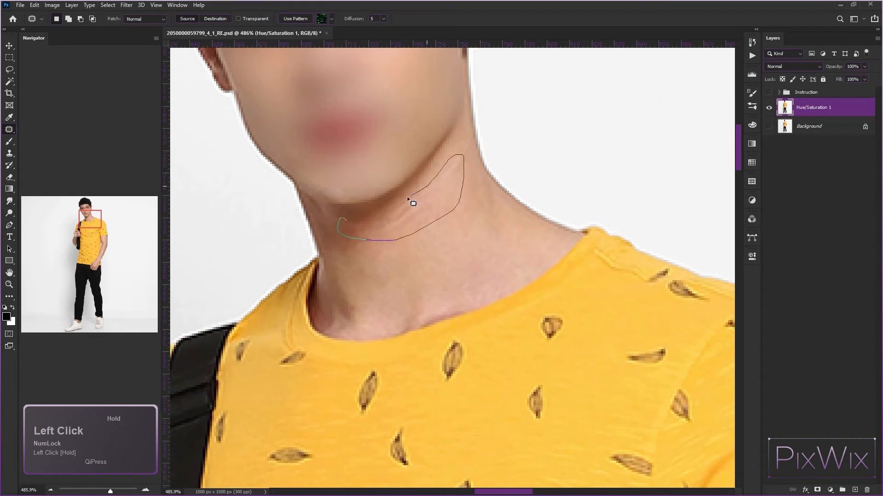
{"action": "mouse_move", "coordinate": [407, 198]}
{"action": "left_mouse_down"}
{"action": "mouse_move", "coordinate": [387, 207]}
{"action": "mouse_move", "coordinate": [419, 238]}
{"action": "mouse_move", "coordinate": [425, 261]}
{"action": "left_mouse_up"}
{"action": "key", "text": "ctrl+d"}
Patch the remaining uneven skin in the middle of the neck below the jaw, and deselect
{"action": "scroll", "coordinate": [437, 208], "scroll_direction": "down", "scroll_amount": 2}
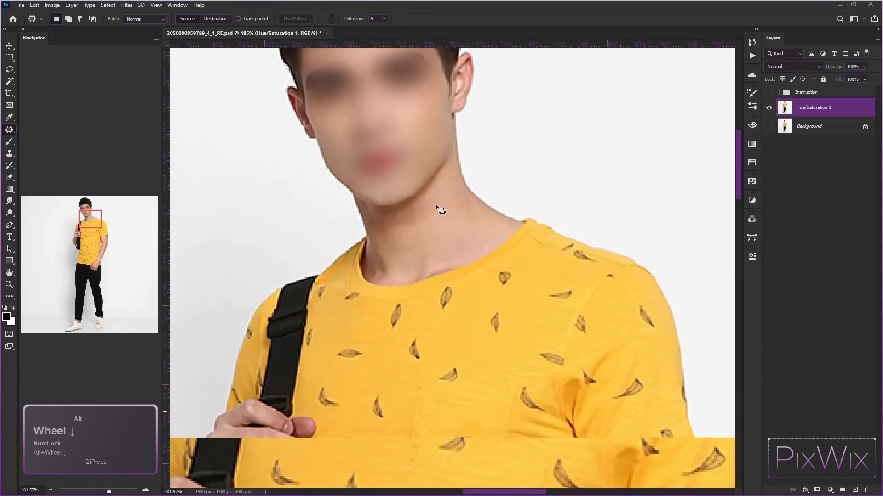
{"action": "scroll", "coordinate": [437, 207], "scroll_direction": "down", "scroll_amount": 2}
{"action": "mouse_move", "coordinate": [390, 220]}
{"action": "left_mouse_down"}
{"action": "mouse_move", "coordinate": [416, 230]}
{"action": "mouse_move", "coordinate": [415, 207]}
{"action": "left_mouse_up"}
{"action": "left_click_drag", "start_coordinate": [412, 218], "coordinate": [433, 229]}
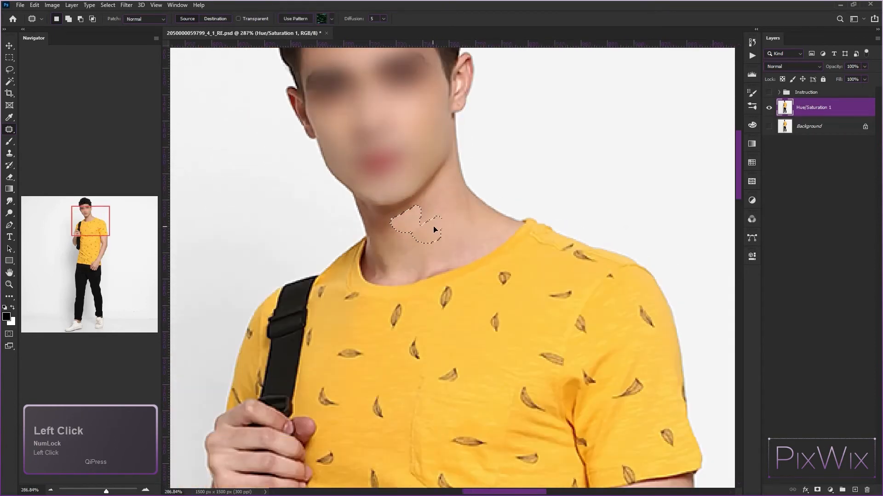
{"action": "key", "text": "ctrl+d"}
{"action": "left_click_drag", "start_coordinate": [453, 264], "coordinate": [440, 95]}
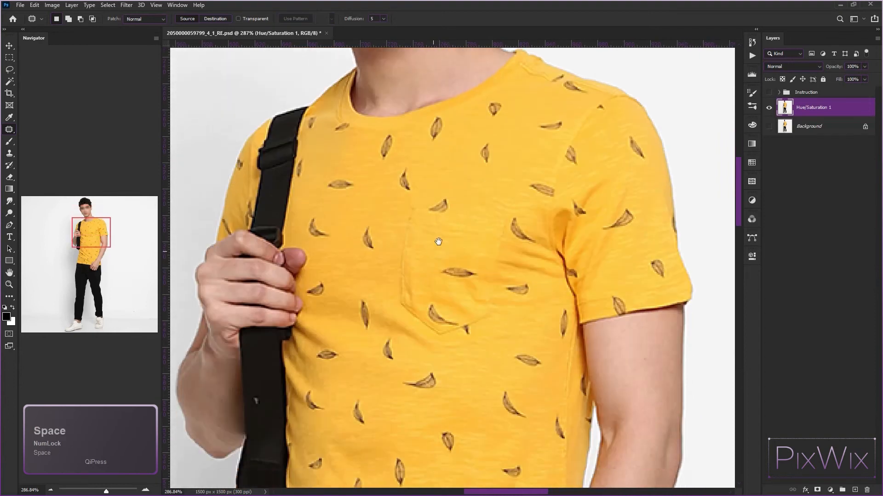
Patch the small marks on the upper part of the model's hanging arm with clean skin
{"action": "left_click_drag", "start_coordinate": [437, 242], "coordinate": [459, 131]}
{"action": "left_click_drag", "start_coordinate": [477, 269], "coordinate": [426, 151]}
{"action": "scroll", "coordinate": [590, 241], "scroll_direction": "up", "scroll_amount": 2}
{"action": "left_click_drag", "start_coordinate": [590, 240], "coordinate": [588, 239]}
{"action": "mouse_move", "coordinate": [624, 76]}
{"action": "left_mouse_down"}
{"action": "mouse_move", "coordinate": [639, 92]}
{"action": "mouse_move", "coordinate": [625, 77]}
{"action": "left_mouse_up"}
{"action": "left_click_drag", "start_coordinate": [631, 94], "coordinate": [628, 125]}
Patch the small blemishes on the forearm above the wrist with clean skin, and deselect
{"action": "mouse_move", "coordinate": [557, 322]}
{"action": "left_mouse_down"}
{"action": "mouse_move", "coordinate": [563, 346]}
{"action": "mouse_move", "coordinate": [558, 323]}
{"action": "left_mouse_up"}
{"action": "left_click_drag", "start_coordinate": [562, 335], "coordinate": [567, 304]}
{"action": "left_click_drag", "start_coordinate": [567, 292], "coordinate": [586, 149]}
{"action": "mouse_move", "coordinate": [591, 227]}
{"action": "left_mouse_down"}
{"action": "mouse_move", "coordinate": [587, 249]}
{"action": "mouse_move", "coordinate": [590, 228]}
{"action": "left_mouse_up"}
{"action": "key", "text": "space"}
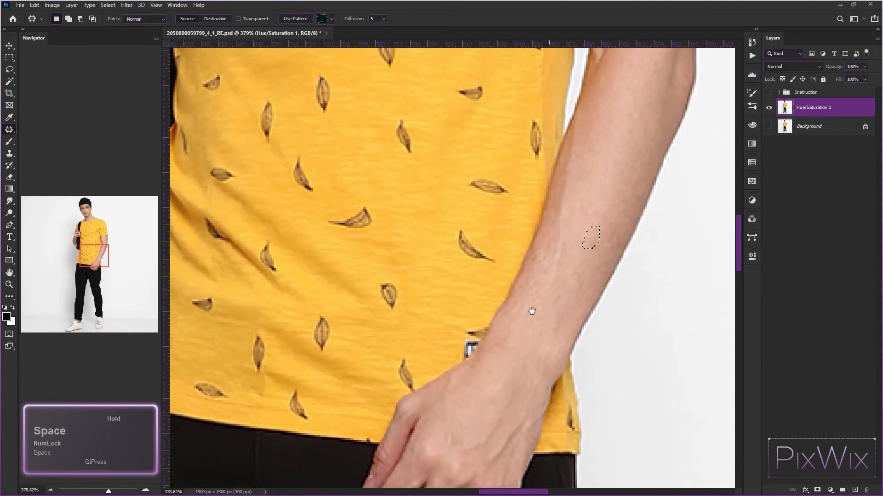
{"action": "mouse_move", "coordinate": [532, 309]}
{"action": "left_mouse_down"}
{"action": "mouse_move", "coordinate": [516, 264]}
{"action": "mouse_move", "coordinate": [524, 237]}
{"action": "mouse_move", "coordinate": [504, 225]}
{"action": "mouse_move", "coordinate": [520, 219]}
{"action": "mouse_move", "coordinate": [495, 223]}
{"action": "mouse_move", "coordinate": [520, 234]}
{"action": "left_mouse_up"}
{"action": "key", "text": "ctrl+d"}
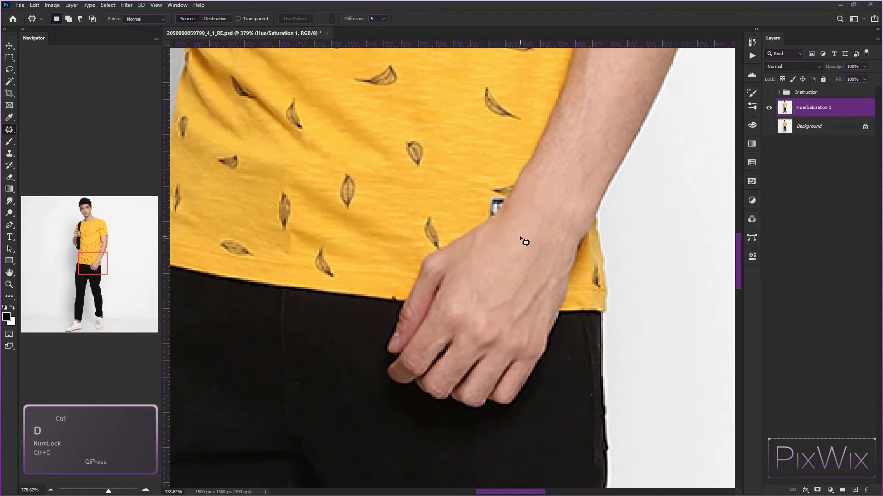
Patch the small specks on the black trouser leg and on the backdrop beside it, and deselect
{"action": "scroll", "coordinate": [518, 232], "scroll_direction": "down", "scroll_amount": 6}
{"action": "key", "text": "space"}
{"action": "left_click_drag", "start_coordinate": [508, 354], "coordinate": [536, 394]}
{"action": "scroll", "coordinate": [354, 403], "scroll_direction": "up", "scroll_amount": 1}
{"action": "scroll", "coordinate": [355, 404], "scroll_direction": "up", "scroll_amount": 2}
{"action": "left_click_drag", "start_coordinate": [373, 392], "coordinate": [382, 390]}
{"action": "left_click_drag", "start_coordinate": [378, 391], "coordinate": [391, 386]}
{"action": "key", "text": "ctrl+d"}
{"action": "left_click_drag", "start_coordinate": [213, 371], "coordinate": [242, 380]}
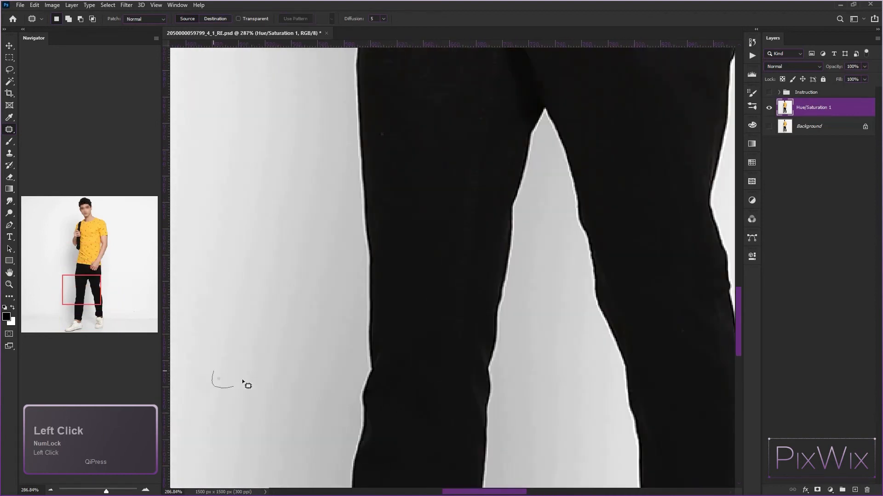
{"action": "key", "text": "ctrl+d"}
Patch the faint mark and the crease across the upper thigh of the black trousers with clean fabric, and deselect
{"action": "mouse_move", "coordinate": [383, 118]}
{"action": "left_mouse_down"}
{"action": "mouse_move", "coordinate": [397, 130]}
{"action": "mouse_move", "coordinate": [394, 187]}
{"action": "mouse_move", "coordinate": [335, 402]}
{"action": "left_mouse_up"}
{"action": "left_click_drag", "start_coordinate": [331, 285], "coordinate": [345, 277]}
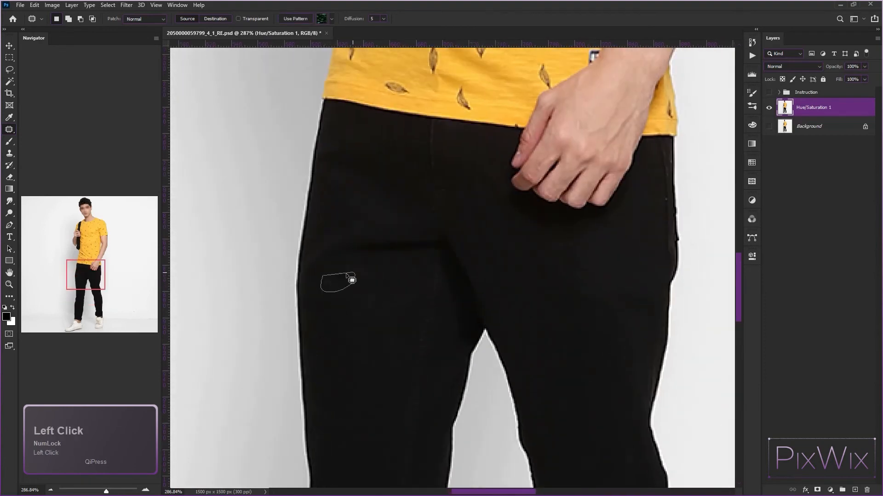
{"action": "key", "text": "ctrl+d"}
{"action": "left_click_drag", "start_coordinate": [346, 237], "coordinate": [312, 259]}
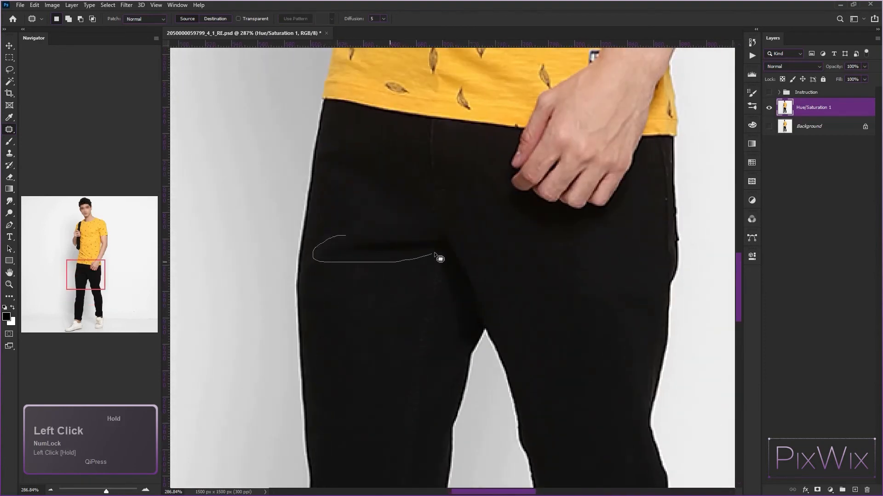
{"action": "mouse_move", "coordinate": [434, 254]}
{"action": "left_mouse_down"}
{"action": "mouse_move", "coordinate": [420, 240]}
{"action": "mouse_move", "coordinate": [399, 271]}
{"action": "left_mouse_up"}
{"action": "left_click", "coordinate": [398, 281]}
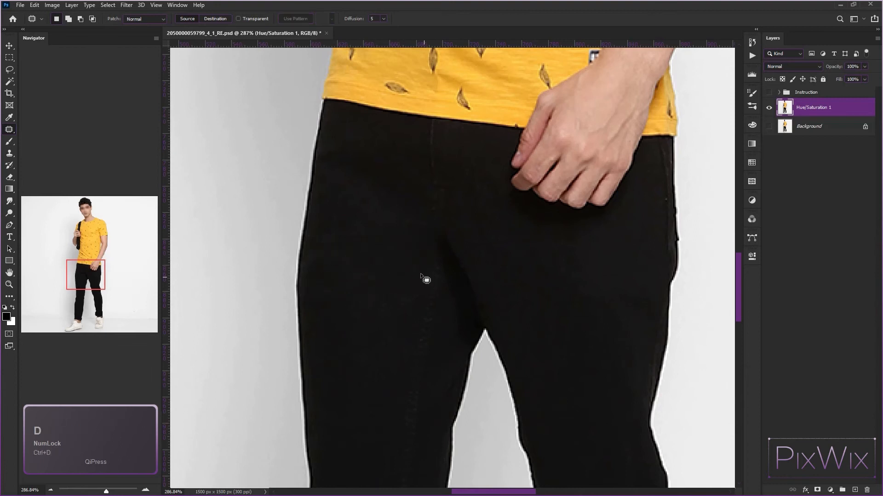
Patch the small dark speck on the backdrop beside the model's lower legs, and view the whole photo
{"action": "scroll", "coordinate": [430, 262], "scroll_direction": "down", "scroll_amount": 5}
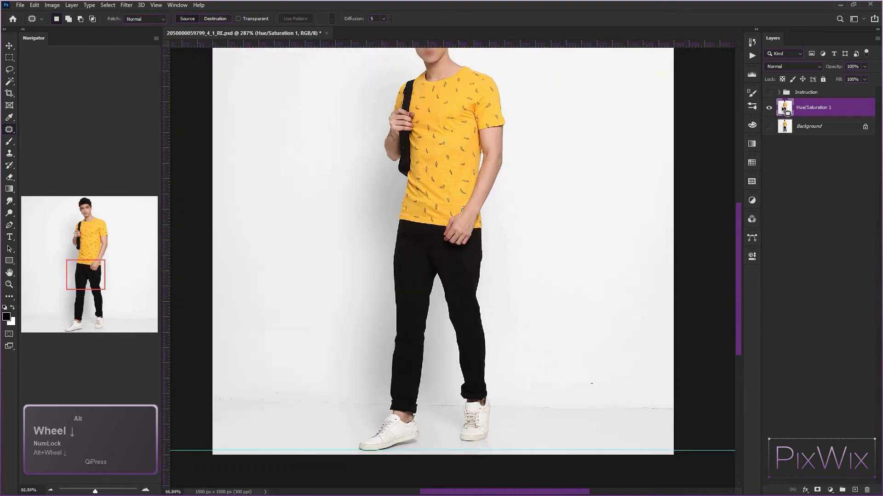
{"action": "left_click", "coordinate": [777, 108]}
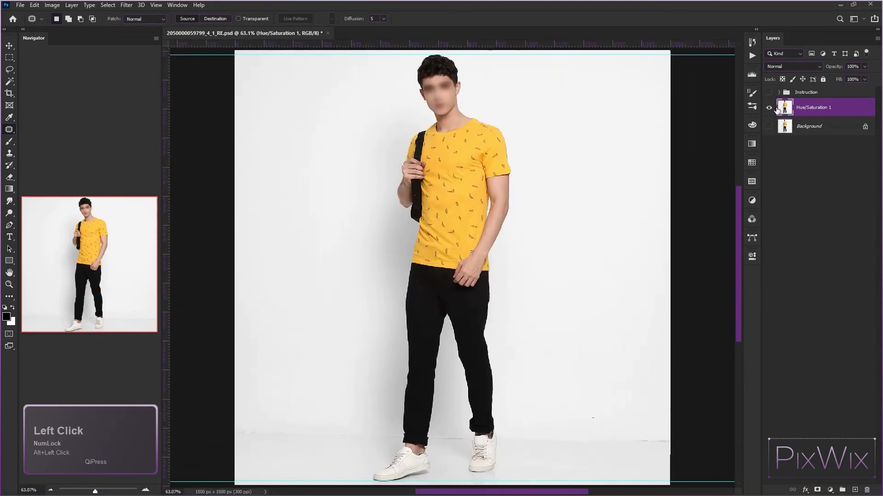
{"action": "scroll", "coordinate": [592, 437], "scroll_direction": "up", "scroll_amount": 4}
{"action": "mouse_move", "coordinate": [598, 359]}
{"action": "left_mouse_down"}
{"action": "mouse_move", "coordinate": [590, 379]}
{"action": "mouse_move", "coordinate": [628, 373]}
{"action": "mouse_move", "coordinate": [611, 355]}
{"action": "left_mouse_up"}
{"action": "left_click", "coordinate": [784, 109], "text": "alt"}
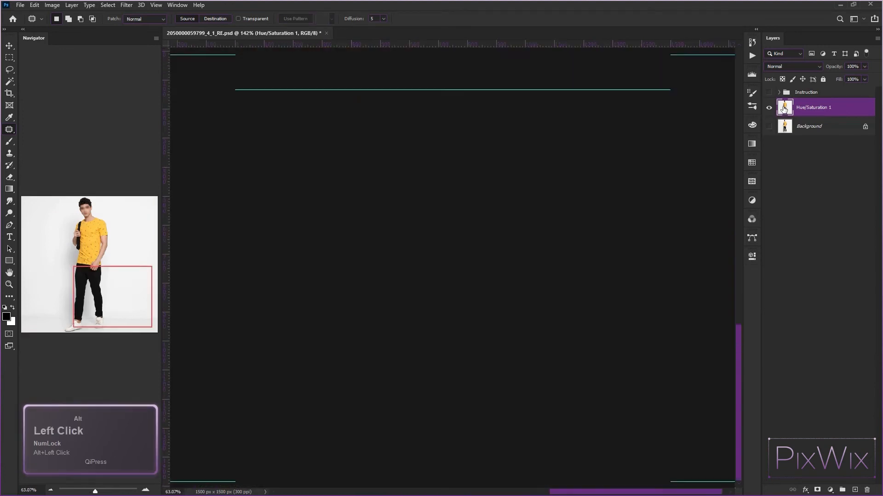
Show the Instruction group to check the task list, hide it again and reselect the Hue/Saturation 1 layer
{"action": "left_click", "coordinate": [769, 93]}
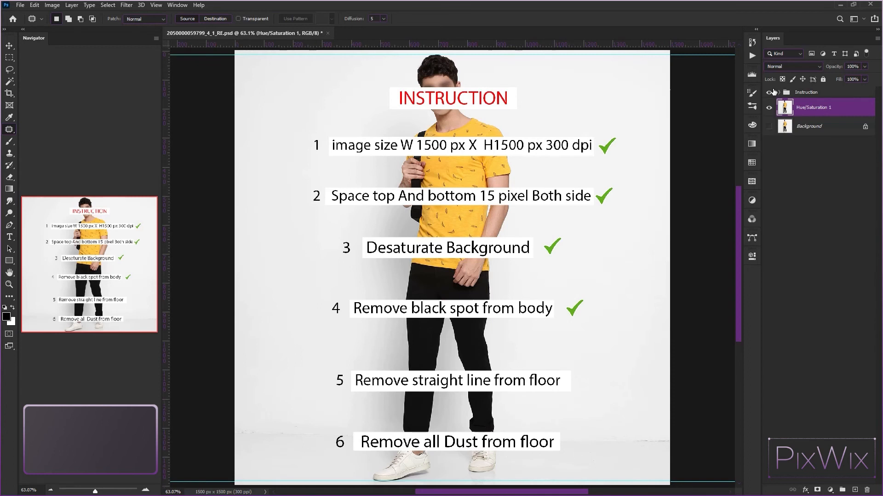
{"action": "left_click", "coordinate": [769, 93]}
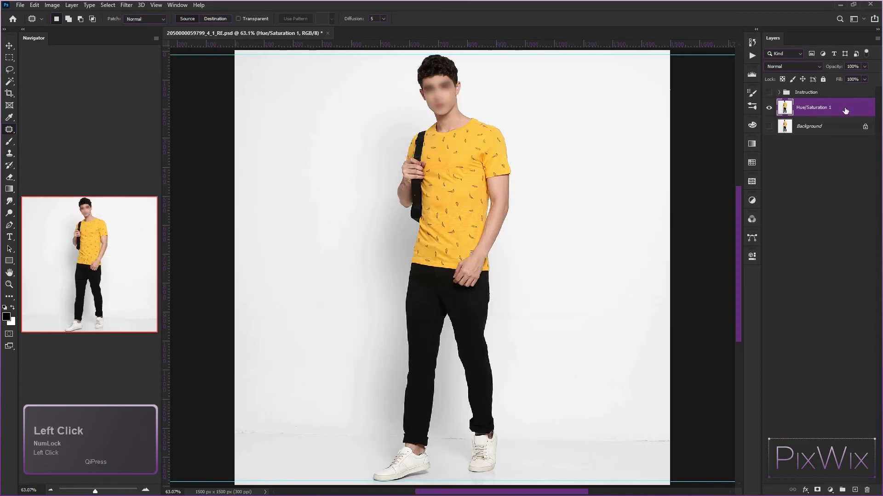
{"action": "left_click", "coordinate": [823, 126], "text": "alt"}
{"action": "left_click", "coordinate": [839, 106]}
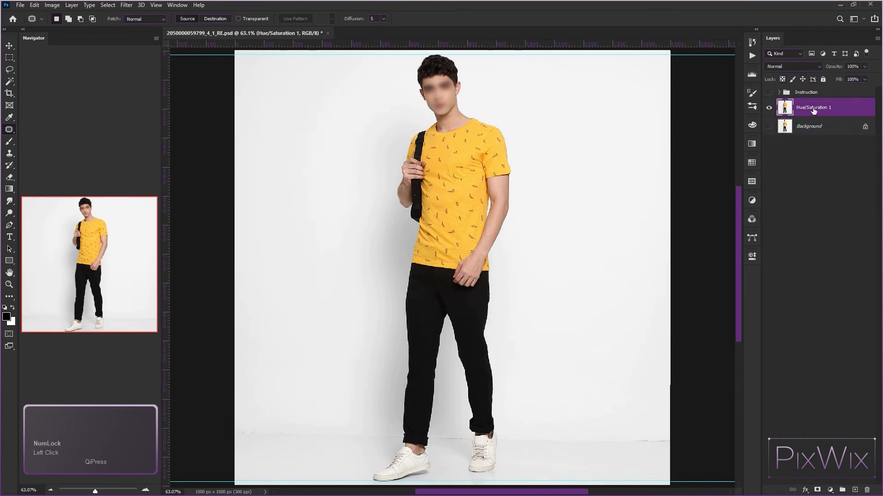
Rename the Hue/Saturation 1 layer as Duplicate and make a copy of it
{"action": "double_click", "coordinate": [813, 109]}
{"action": "key", "text": "Return"}
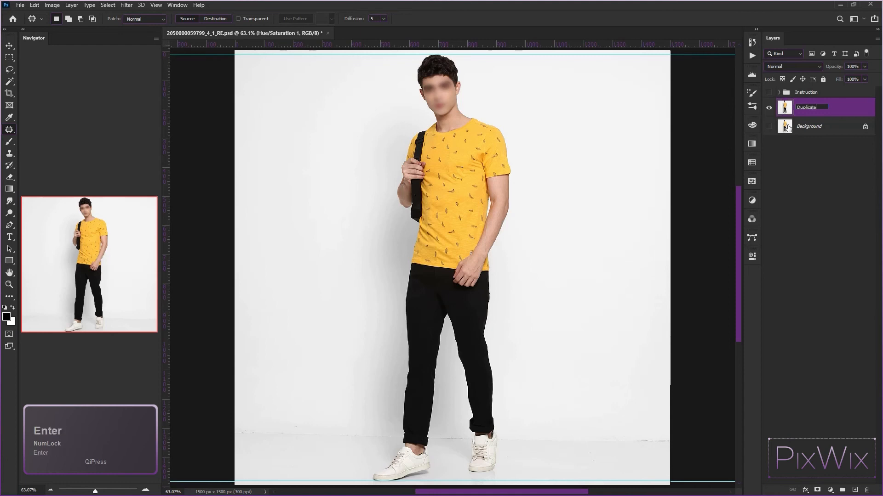
{"action": "left_click", "coordinate": [860, 110]}
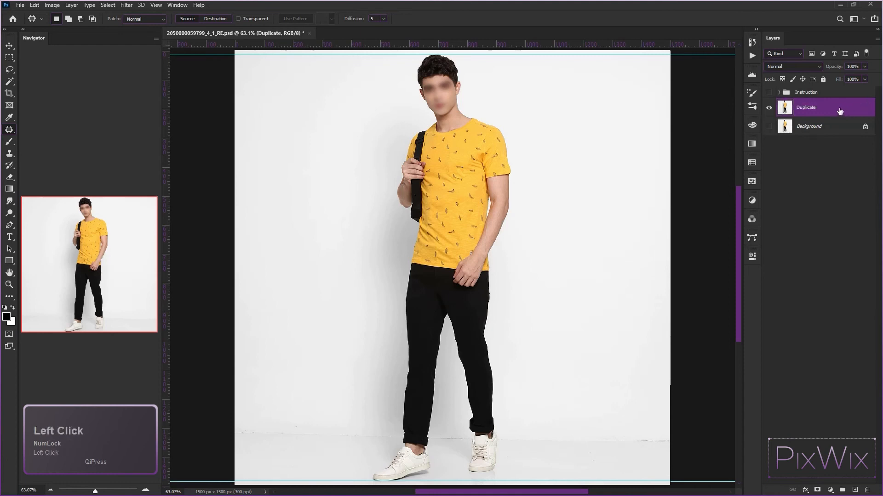
{"action": "left_click_drag", "start_coordinate": [827, 100], "coordinate": [854, 490]}
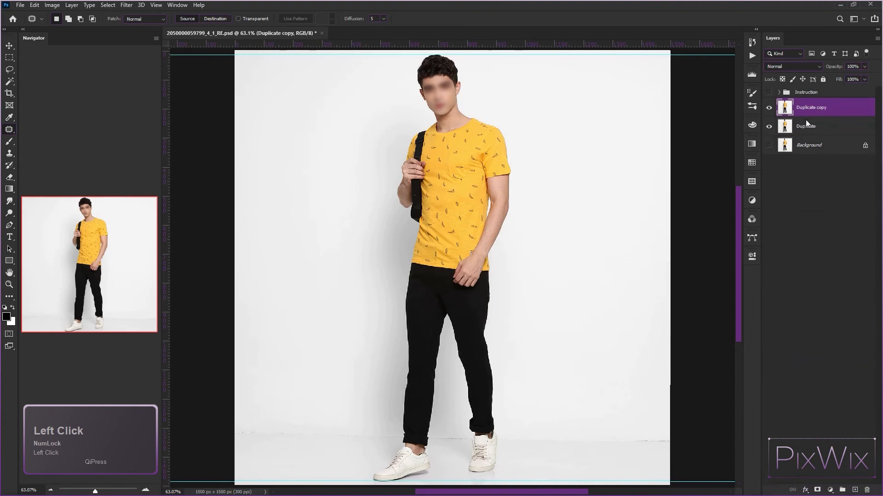
Apply a Surface Blur with a radius of 24 pixels and a threshold of 21 levels to the Duplicate copy layer
{"action": "left_click", "coordinate": [126, 5]}
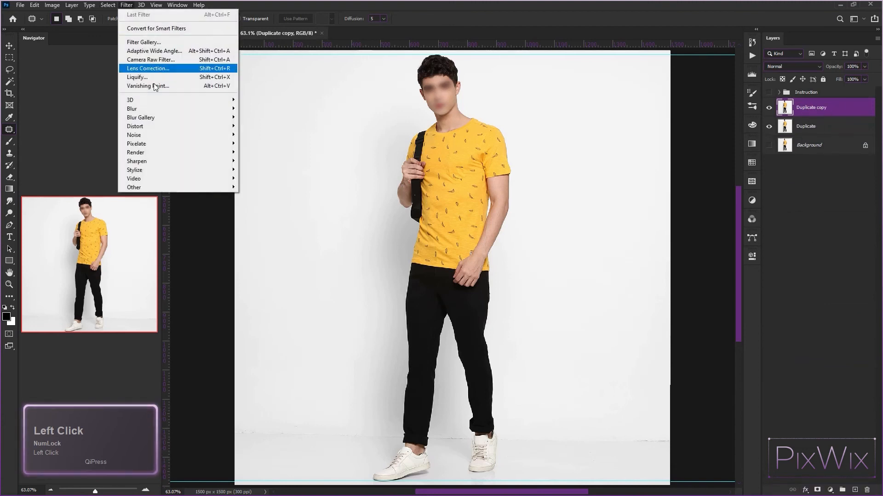
{"action": "mouse_move", "coordinate": [134, 109]}
{"action": "left_click", "coordinate": [262, 195]}
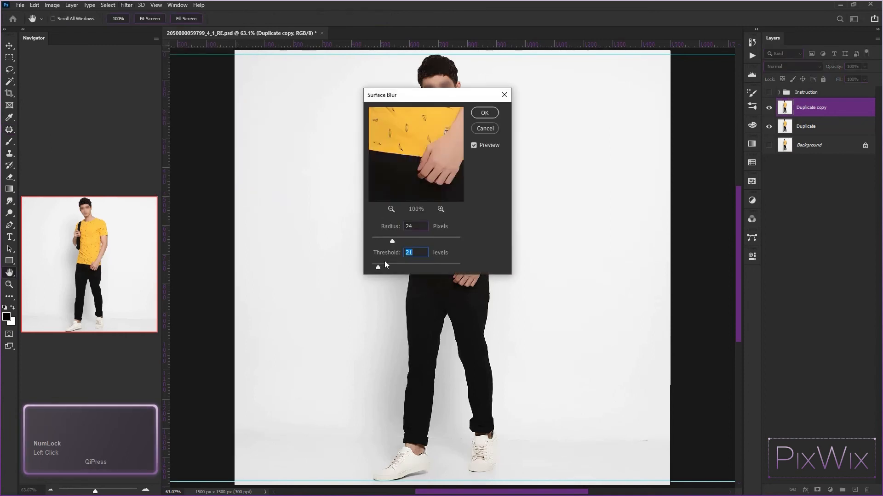
{"action": "left_click", "coordinate": [483, 114]}
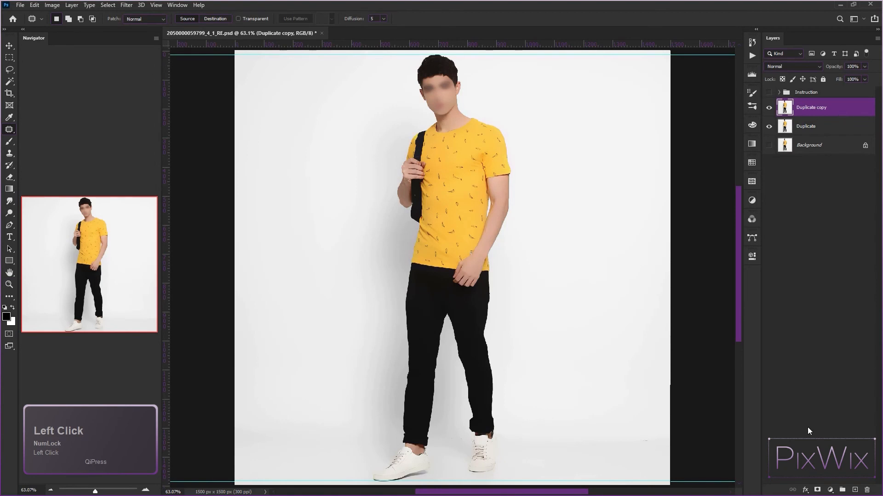
Add a layer mask to the blurred copy and invert it to black to hide the blur
{"action": "left_click", "coordinate": [817, 490]}
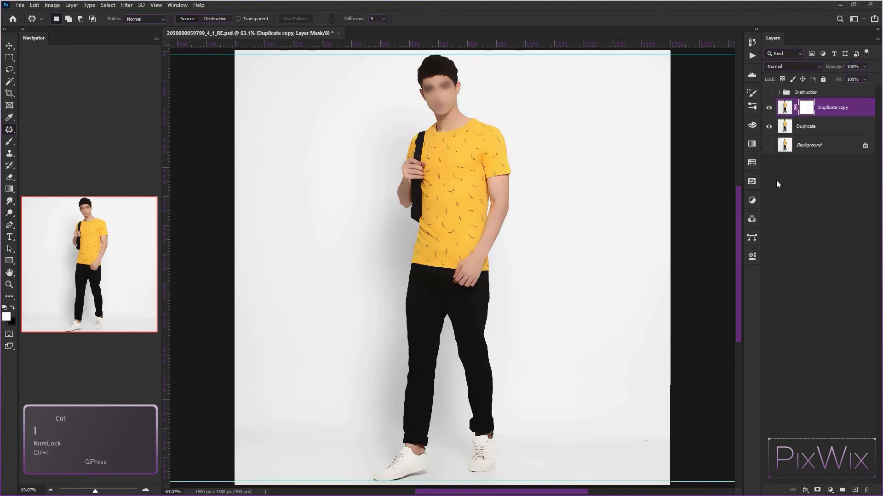
{"action": "key", "text": "ctrl+i"}
Raise the brush hardness and paint white on the mask over the floor line and dust on the open side beyond the front shoe
{"action": "left_click", "coordinate": [9, 142]}
{"action": "scroll", "coordinate": [450, 238], "scroll_direction": "up", "scroll_amount": 5}
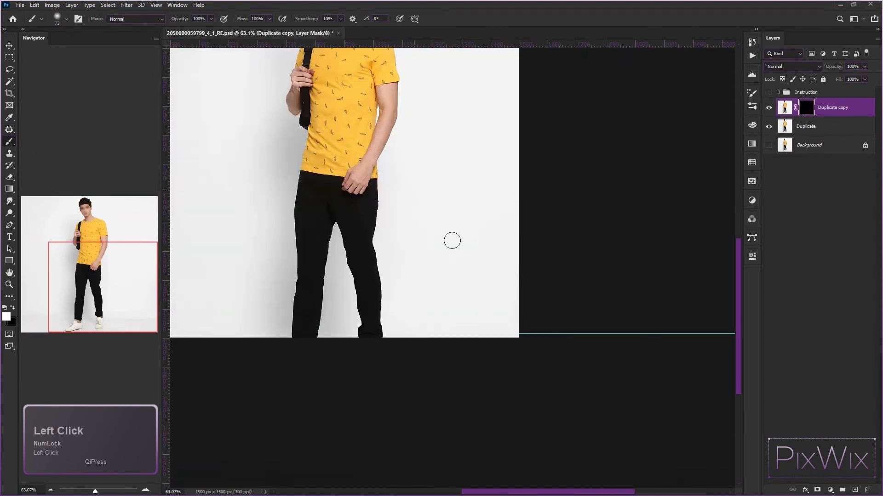
{"action": "left_click", "coordinate": [66, 19]}
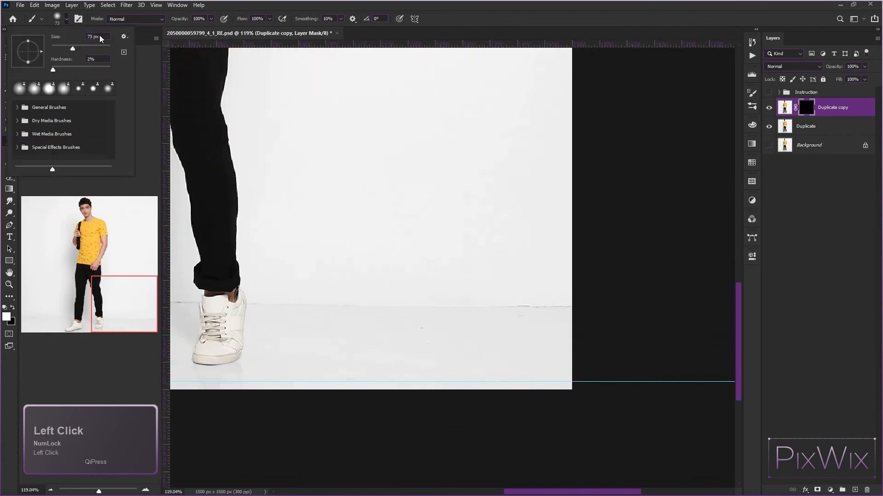
{"action": "left_click_drag", "start_coordinate": [53, 69], "coordinate": [100, 68]}
{"action": "left_click_drag", "start_coordinate": [412, 222], "coordinate": [422, 166]}
{"action": "left_click_drag", "start_coordinate": [371, 241], "coordinate": [374, 241]}
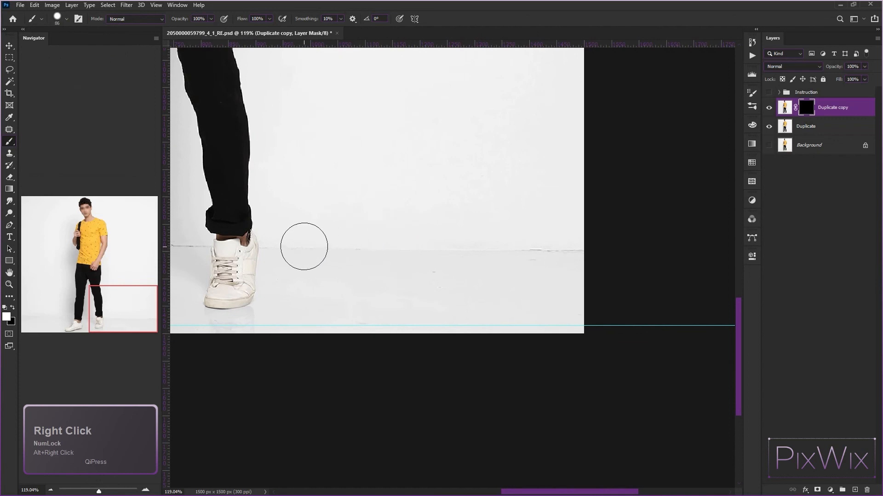
{"action": "left_click_drag", "start_coordinate": [287, 245], "coordinate": [378, 251]}
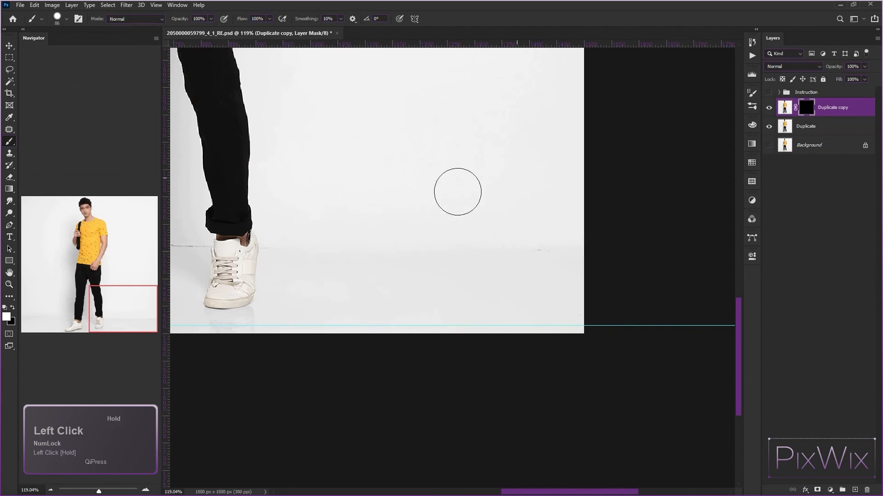
{"action": "scroll", "coordinate": [381, 239], "scroll_direction": "up", "scroll_amount": 4}
{"action": "mouse_move", "coordinate": [384, 214]}
{"action": "left_mouse_down"}
{"action": "mouse_move", "coordinate": [373, 215]}
{"action": "mouse_move", "coordinate": [443, 211]}
{"action": "mouse_move", "coordinate": [412, 212]}
{"action": "left_mouse_up"}
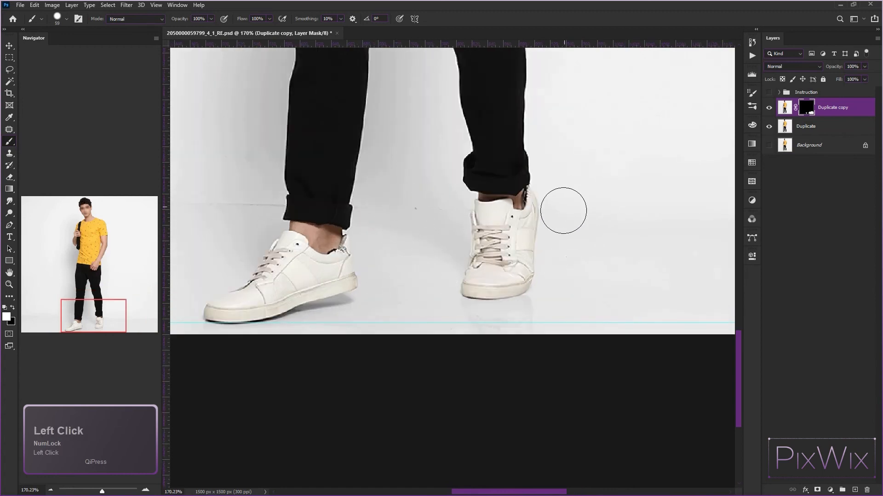
Paint the blur in on the mask over the floor line between the feet and just behind the trailing leg
{"action": "key", "text": "space"}
{"action": "left_click_drag", "start_coordinate": [430, 315], "coordinate": [554, 338]}
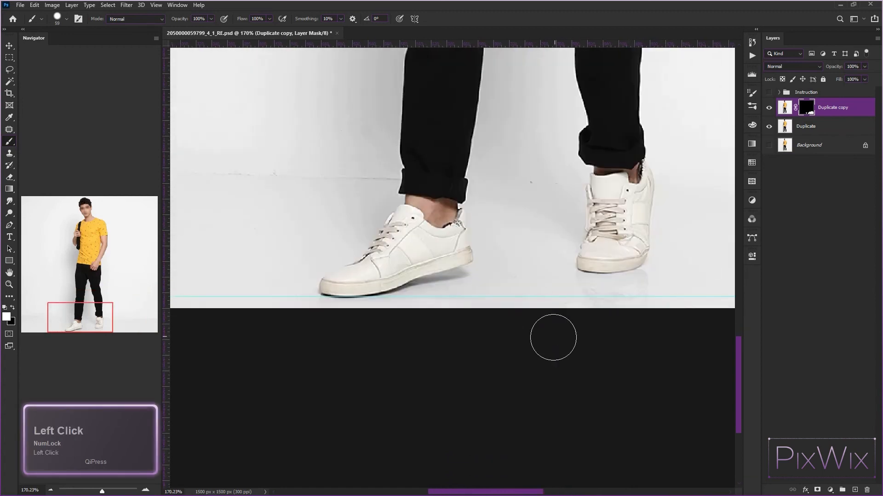
{"action": "mouse_move", "coordinate": [518, 266]}
{"action": "left_mouse_down"}
{"action": "mouse_move", "coordinate": [537, 193]}
{"action": "mouse_move", "coordinate": [554, 198]}
{"action": "left_mouse_up"}
{"action": "key", "text": "space"}
{"action": "left_click_drag", "start_coordinate": [329, 189], "coordinate": [522, 195]}
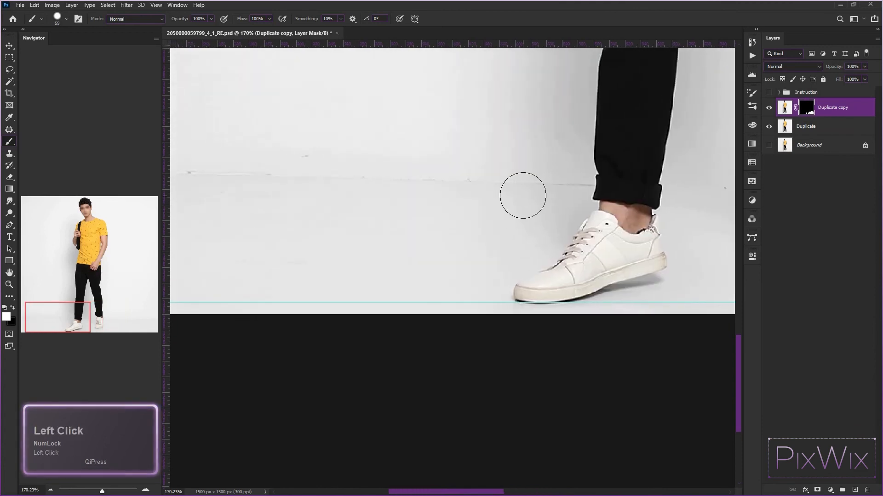
{"action": "left_click", "coordinate": [573, 181]}
{"action": "left_click", "coordinate": [570, 182]}
{"action": "left_click", "coordinate": [532, 181]}
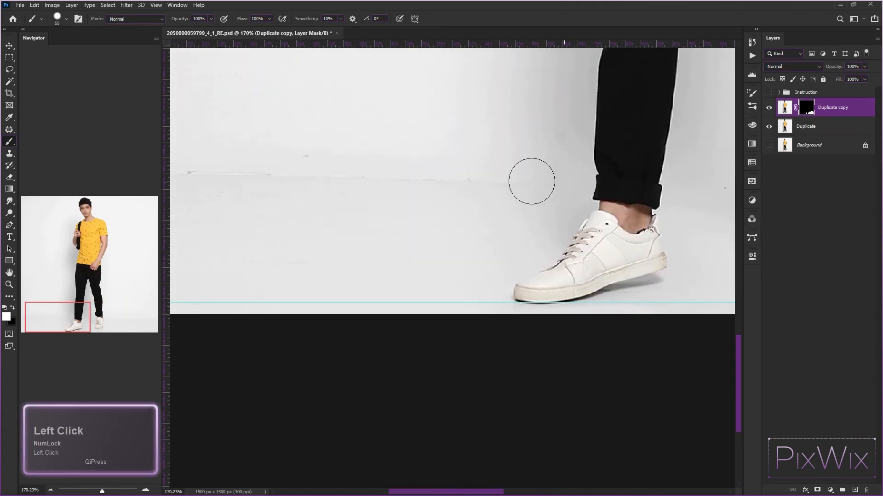
Paint white on the mask over the rest of the straight floor line behind the trailing leg, resizing the brush as needed
{"action": "key", "text": "space"}
{"action": "mouse_move", "coordinate": [429, 178]}
{"action": "left_mouse_down"}
{"action": "mouse_move", "coordinate": [571, 178]}
{"action": "mouse_move", "coordinate": [366, 168]}
{"action": "mouse_move", "coordinate": [377, 215]}
{"action": "mouse_move", "coordinate": [425, 283]}
{"action": "mouse_move", "coordinate": [494, 285]}
{"action": "mouse_move", "coordinate": [617, 250]}
{"action": "mouse_move", "coordinate": [439, 375]}
{"action": "left_mouse_up"}
{"action": "right_click", "coordinate": [563, 179], "text": "alt"}
{"action": "key", "text": "space"}
{"action": "key", "text": "space"}
{"action": "left_click_drag", "start_coordinate": [526, 256], "coordinate": [357, 228]}
{"action": "key", "text": "space"}
{"action": "left_click_drag", "start_coordinate": [492, 282], "coordinate": [262, 261]}
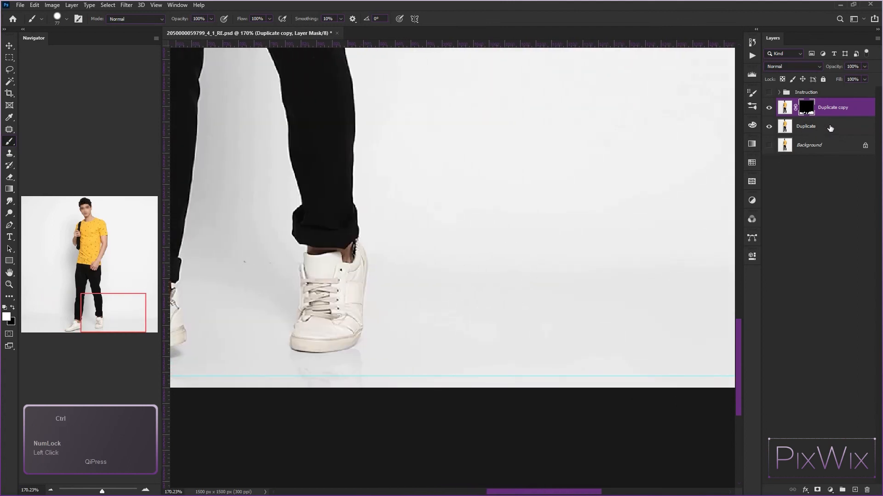
Merge the masked Duplicate copy down into the Duplicate layer and compare the result with the Background layer
{"action": "key", "text": "ctrl+e"}
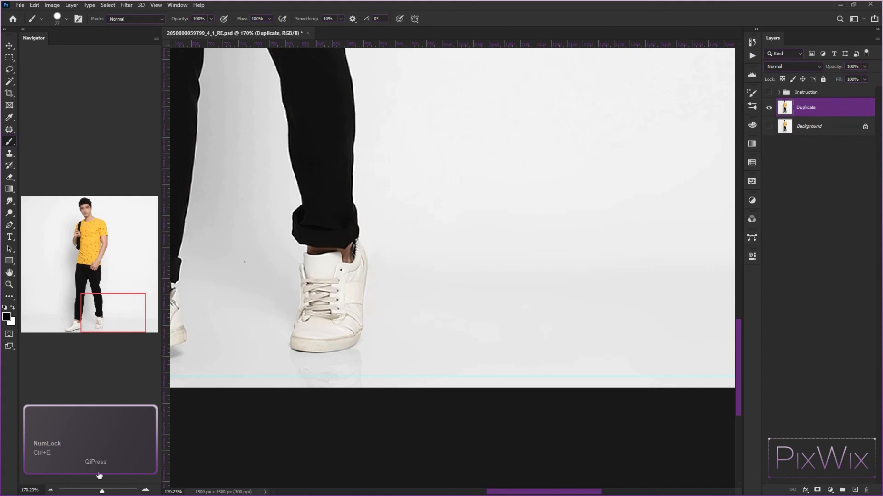
{"action": "left_click", "coordinate": [845, 107]}
{"action": "key", "text": "space"}
{"action": "left_click_drag", "start_coordinate": [341, 243], "coordinate": [467, 246]}
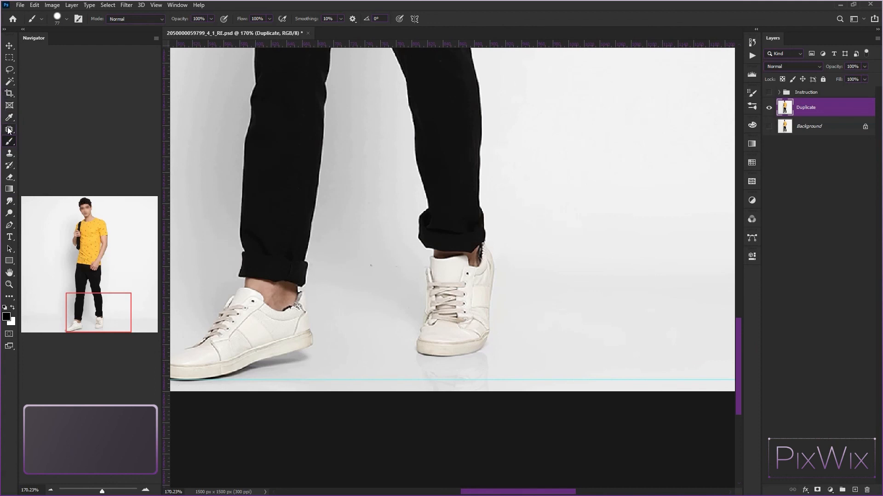
{"action": "left_click", "coordinate": [786, 126]}
{"action": "left_click", "coordinate": [809, 108]}
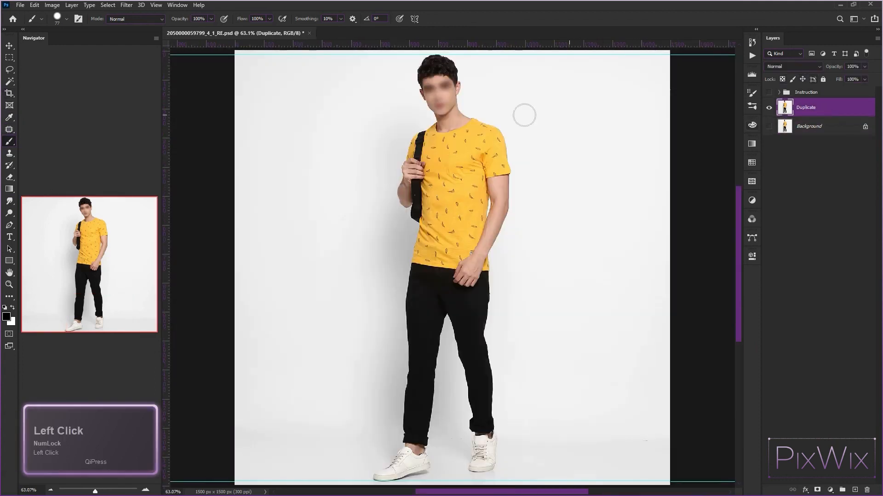
Remove the leftover speck on the floor near the photo's edge with the Patch tool, and deselect
{"action": "left_click", "coordinate": [9, 129]}
{"action": "key", "text": "space"}
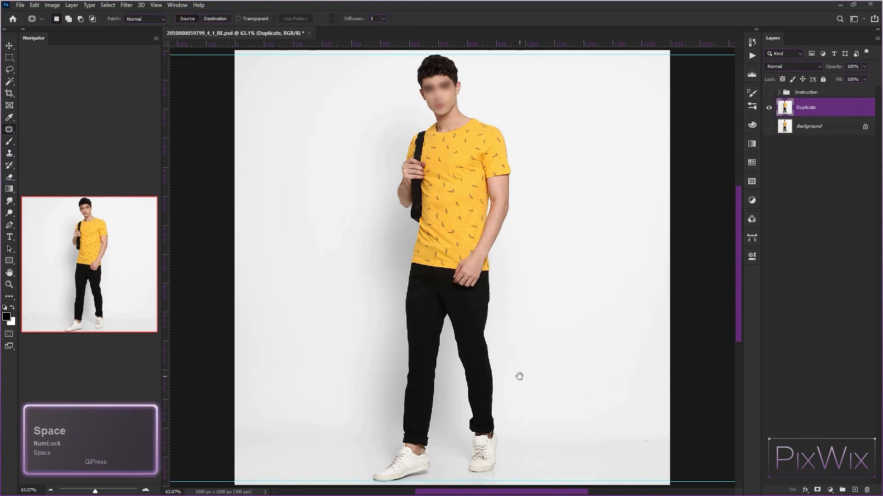
{"action": "left_click_drag", "start_coordinate": [518, 375], "coordinate": [463, 216]}
{"action": "scroll", "coordinate": [589, 301], "scroll_direction": "up", "scroll_amount": 3, "text": "alt"}
{"action": "scroll", "coordinate": [584, 297], "scroll_direction": "up", "scroll_amount": 2, "text": "alt"}
{"action": "mouse_move", "coordinate": [613, 264]}
{"action": "left_mouse_down"}
{"action": "mouse_move", "coordinate": [685, 286]}
{"action": "mouse_move", "coordinate": [532, 239]}
{"action": "mouse_move", "coordinate": [503, 254]}
{"action": "mouse_move", "coordinate": [666, 254]}
{"action": "left_mouse_up"}
{"action": "key", "text": "ctrl+d"}
Patch the dark dust speck on the floor between the two shoes with clean floor, and deselect
{"action": "key", "text": "space"}
{"action": "scroll", "coordinate": [441, 272], "scroll_direction": "up", "scroll_amount": 4, "text": "alt"}
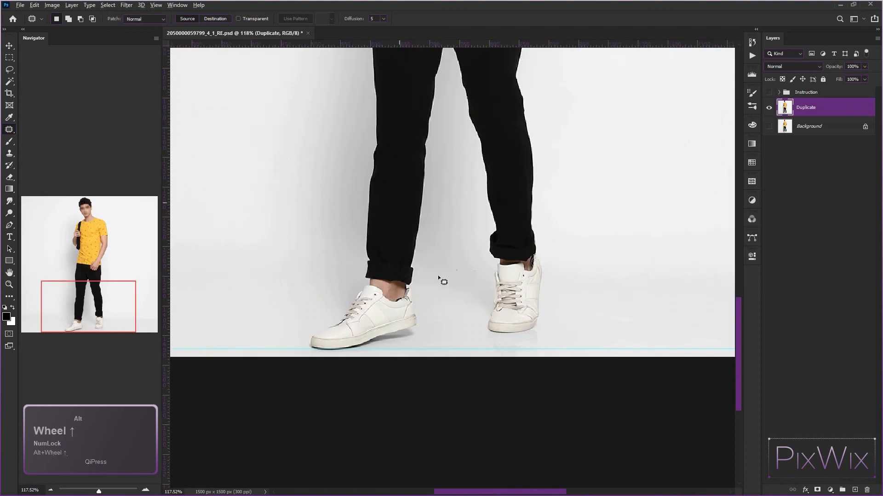
{"action": "mouse_move", "coordinate": [447, 263]}
{"action": "left_mouse_down"}
{"action": "mouse_move", "coordinate": [474, 277]}
{"action": "mouse_move", "coordinate": [508, 278]}
{"action": "left_mouse_up"}
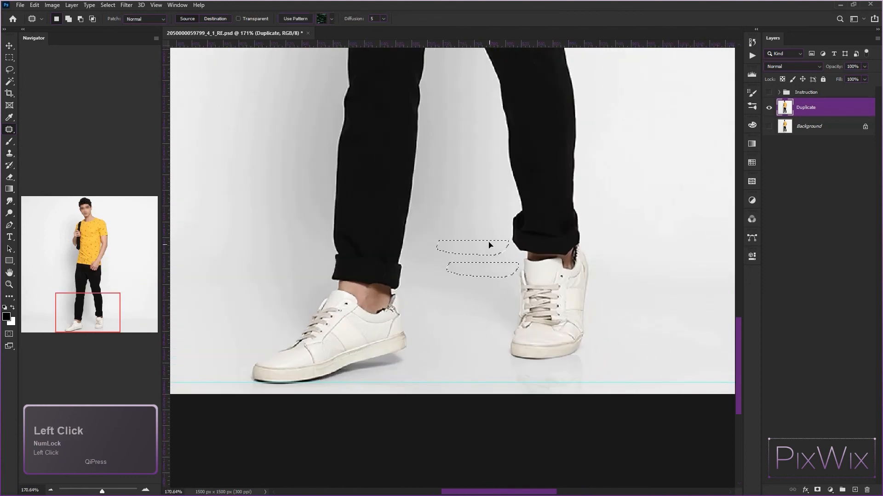
{"action": "left_click_drag", "start_coordinate": [489, 245], "coordinate": [489, 245]}
{"action": "key", "text": "ctrl+d"}
Examine the floor on both sides of the model for leftover lines and dust
{"action": "key", "text": "space"}
{"action": "left_click_drag", "start_coordinate": [344, 279], "coordinate": [725, 283]}
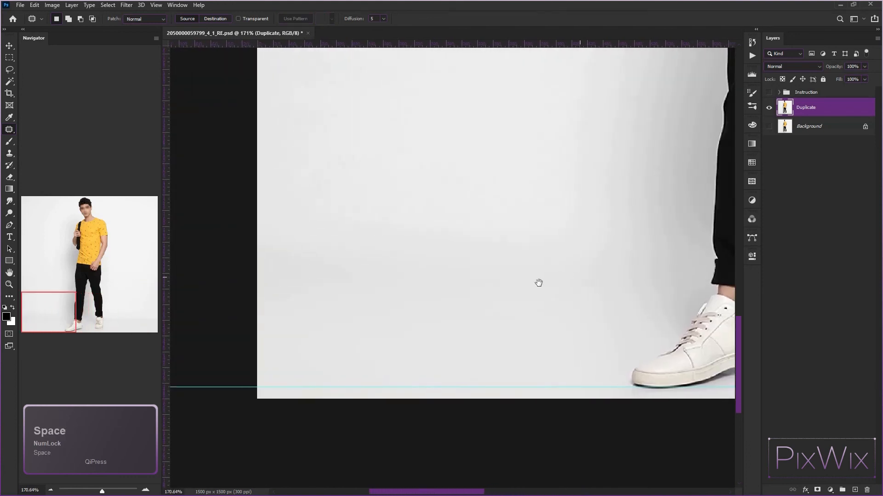
{"action": "left_click_drag", "start_coordinate": [578, 278], "coordinate": [503, 354]}
{"action": "left_click_drag", "start_coordinate": [676, 355], "coordinate": [441, 311]}
{"action": "left_click_drag", "start_coordinate": [695, 307], "coordinate": [405, 305]}
{"action": "left_click_drag", "start_coordinate": [643, 304], "coordinate": [492, 298]}
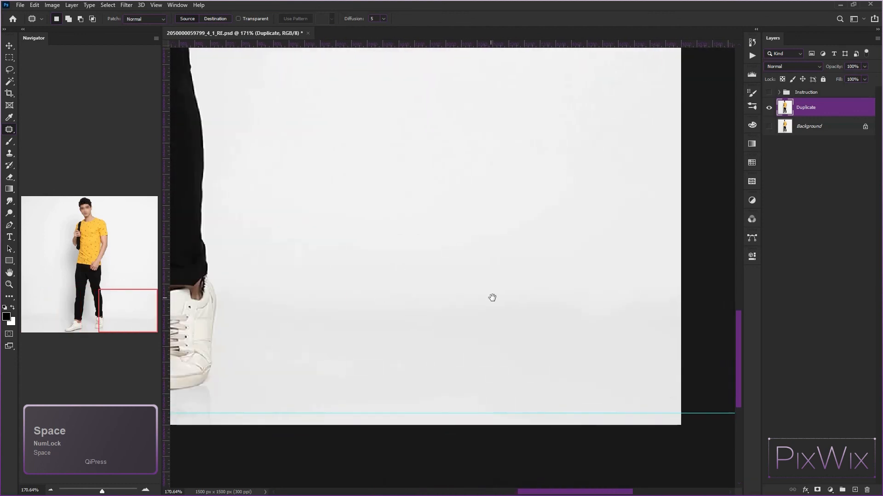
Compare the whole retouched photo with the Background layer, check the Instruction task list and hide the list again
{"action": "scroll", "coordinate": [529, 310], "scroll_direction": "down", "scroll_amount": 5, "text": "alt"}
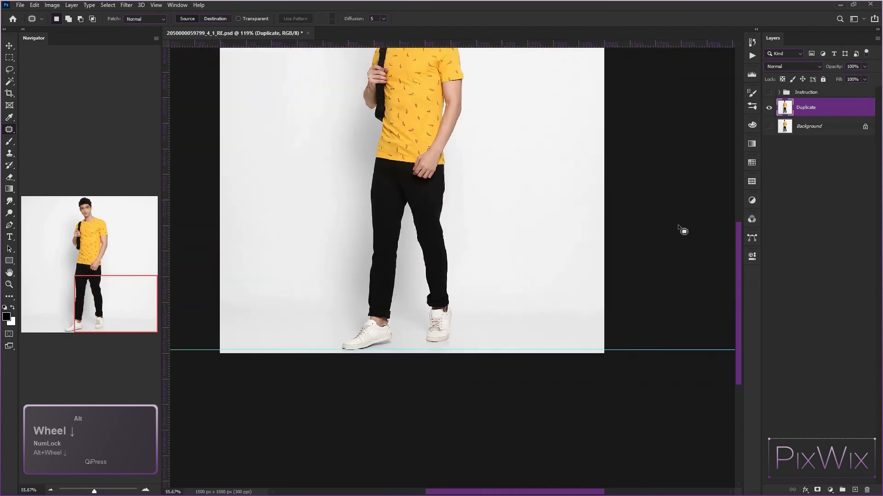
{"action": "scroll", "coordinate": [683, 230], "scroll_direction": "down", "scroll_amount": 1, "text": "alt"}
{"action": "left_click", "coordinate": [782, 128], "text": "alt"}
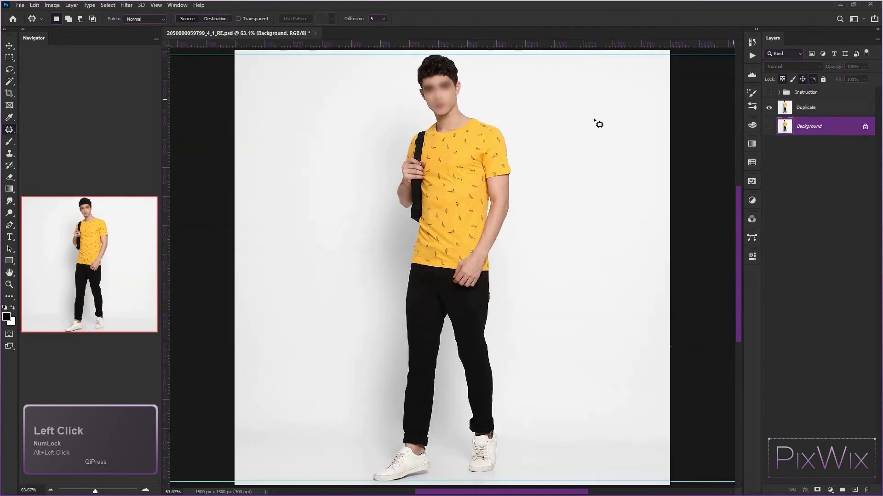
{"action": "left_click", "coordinate": [769, 93]}
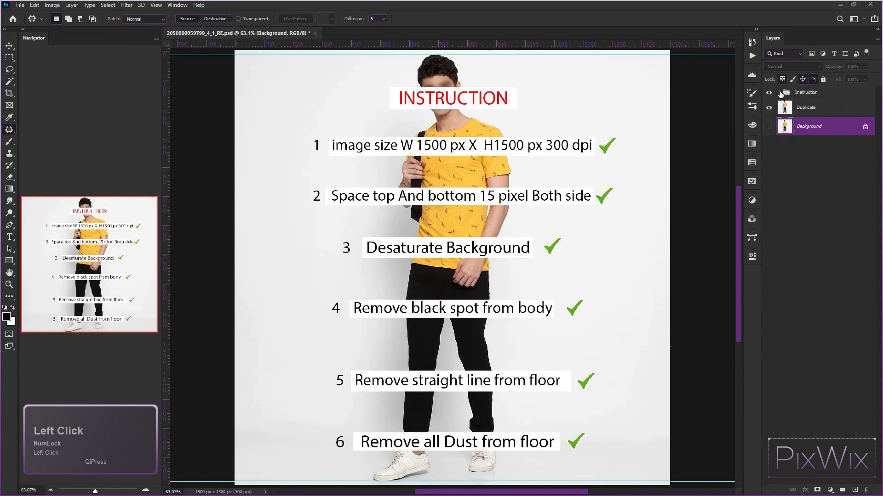
{"action": "left_click", "coordinate": [768, 93]}
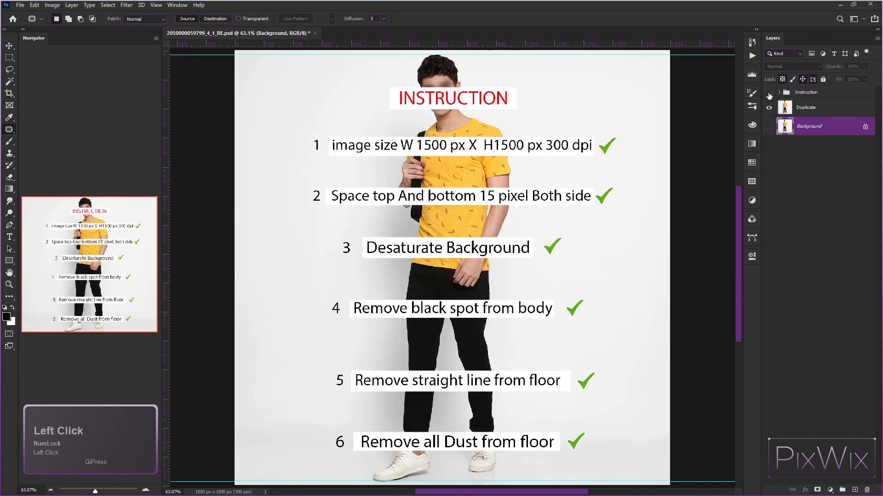